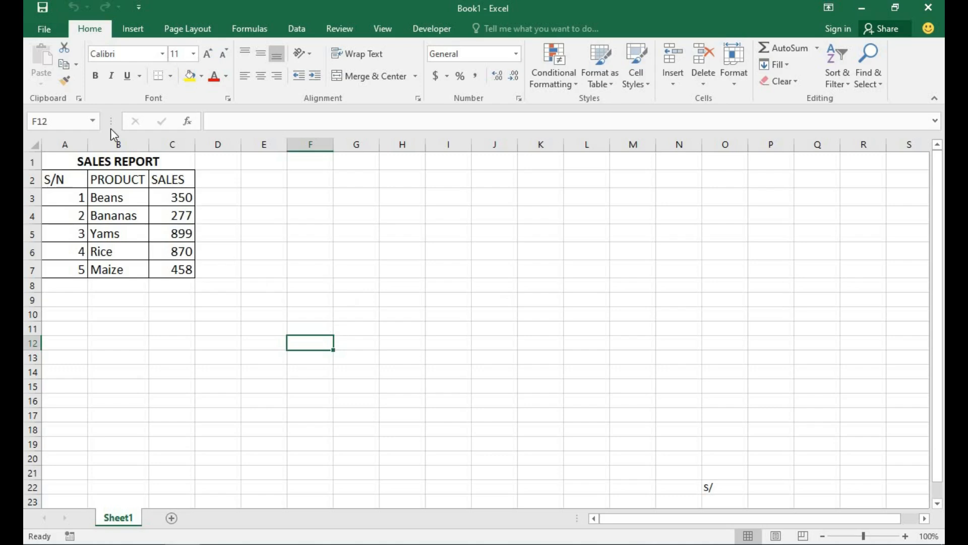
Step: Bring up the full Save As dialog after viewing OneDrive and Add a Place, choosing Desktop
{"action": "left_click", "coordinate": [43, 28]}
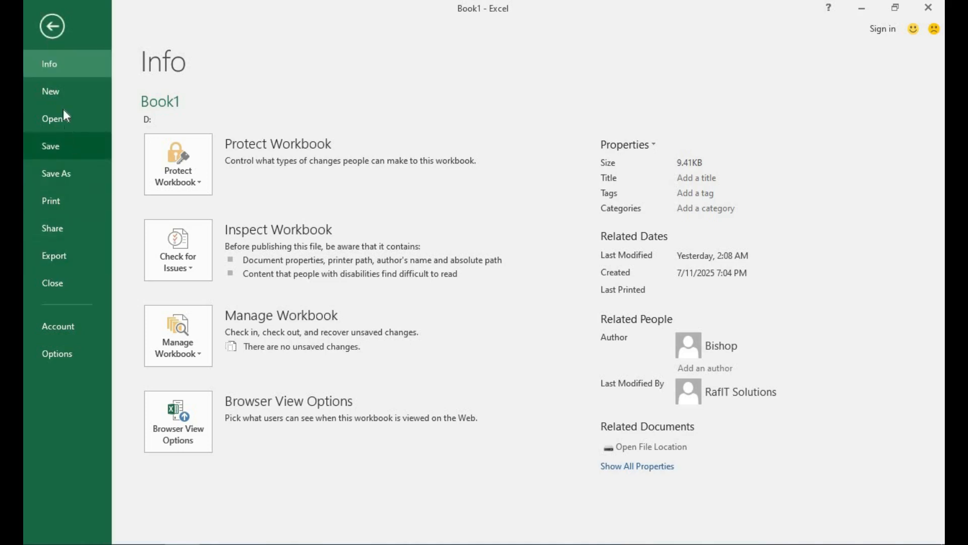
{"action": "left_click", "coordinate": [60, 177]}
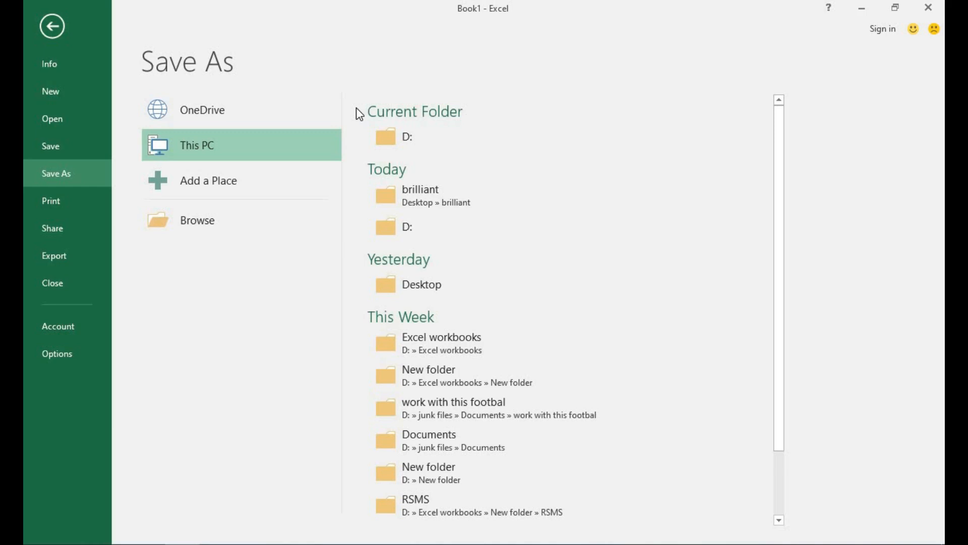
{"action": "left_click", "coordinate": [292, 109]}
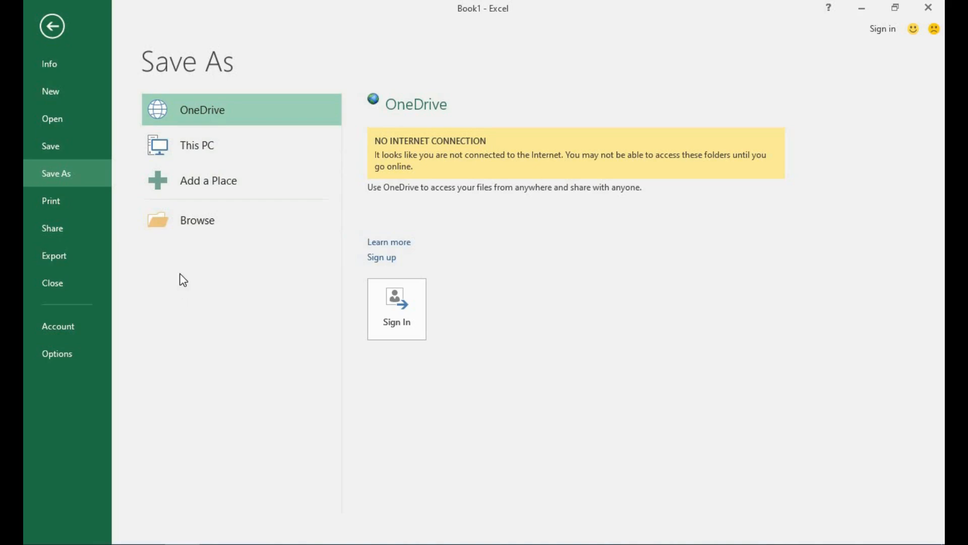
{"action": "left_click", "coordinate": [196, 189]}
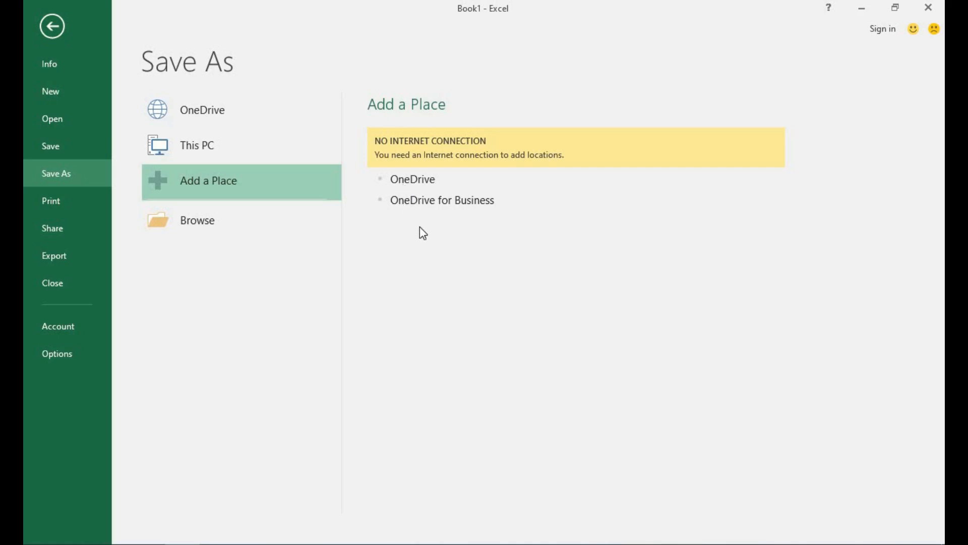
{"action": "left_click", "coordinate": [207, 233]}
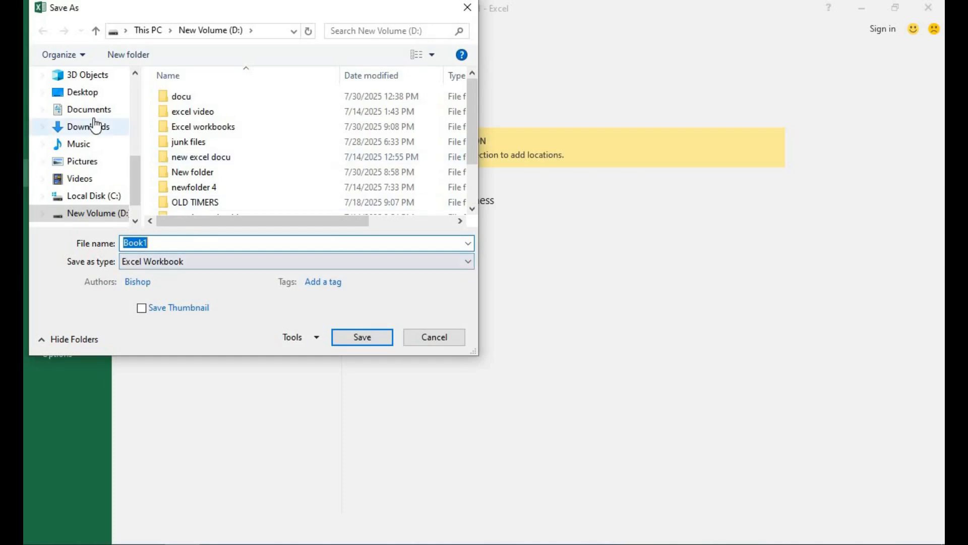
{"action": "left_click", "coordinate": [82, 92]}
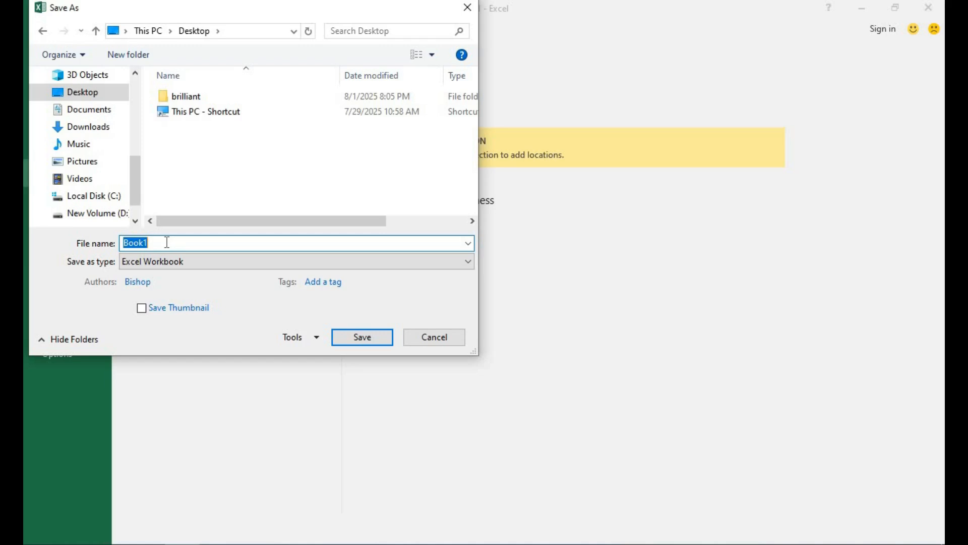
Step: Name the workbook 'monthly sales report' and save it to the Desktop
{"action": "type", "text": "monthly sales re"}
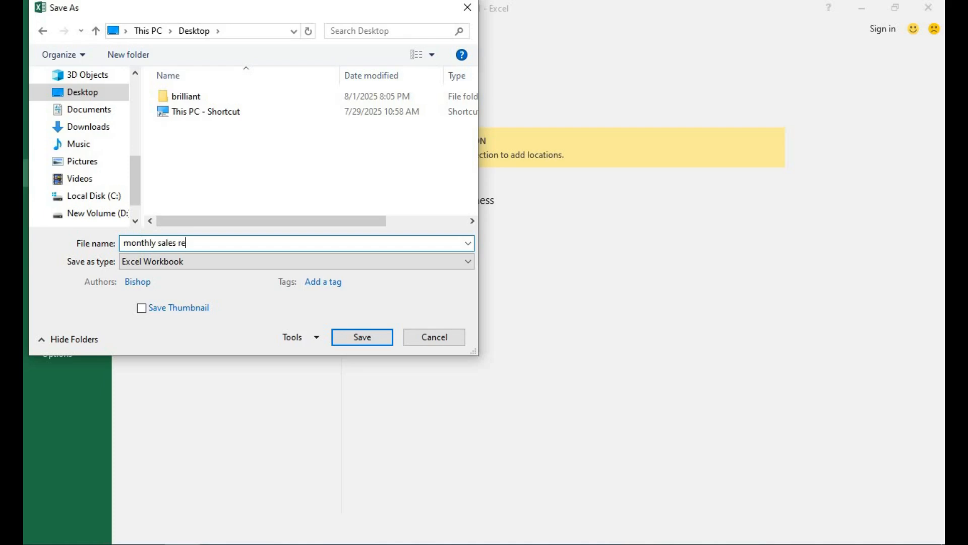
{"action": "type", "text": "port"}
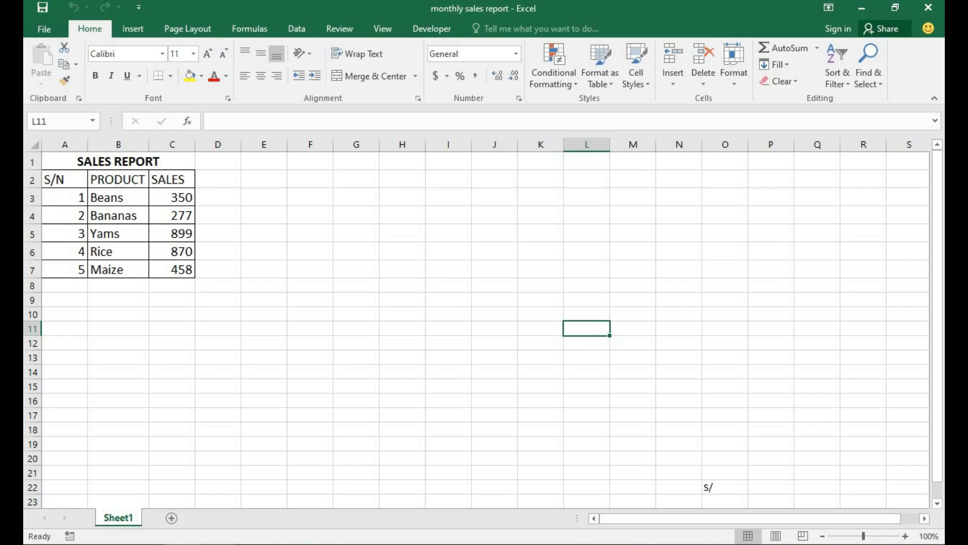
{"action": "left_click", "coordinate": [268, 301]}
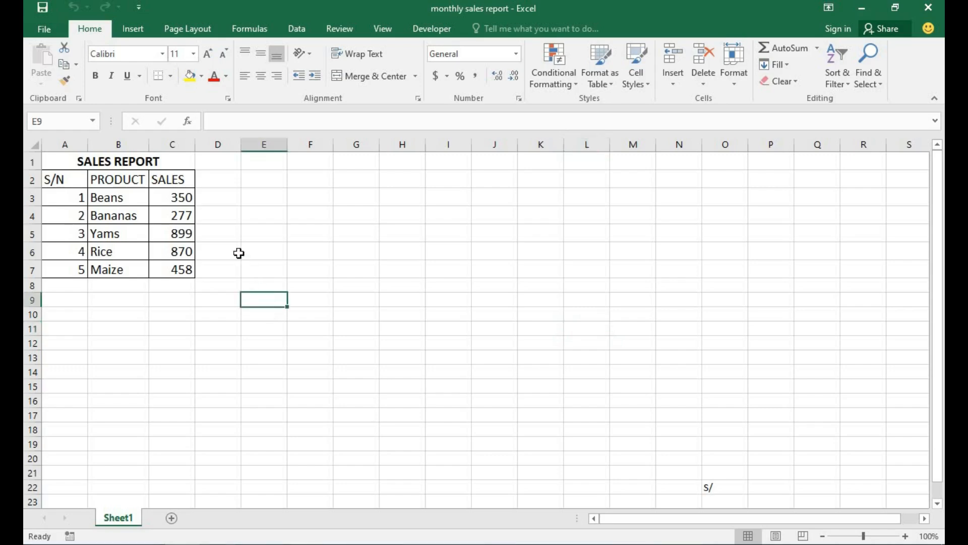
Step: Show the Print preview of the SALES REPORT and expand the print-what choices
{"action": "left_click", "coordinate": [44, 29]}
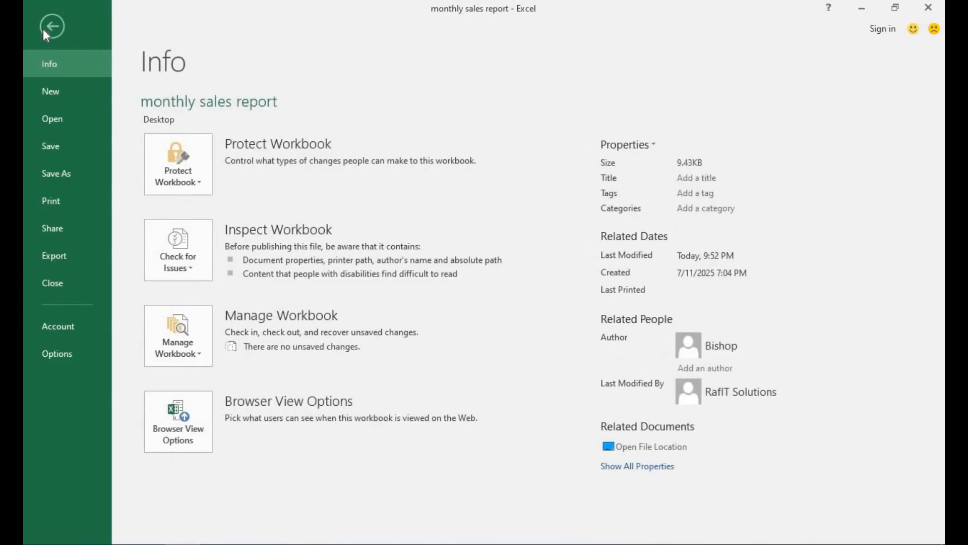
{"action": "left_click", "coordinate": [56, 202]}
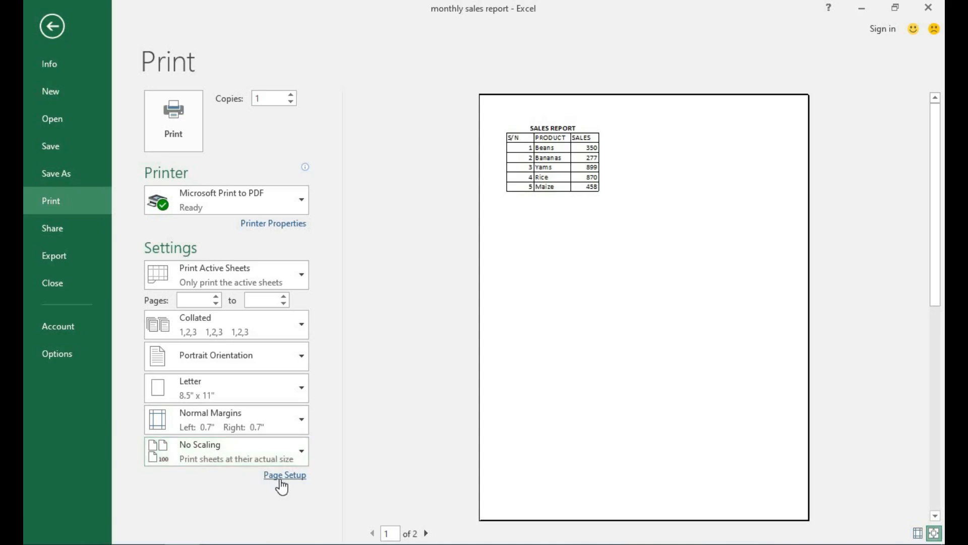
{"action": "left_click", "coordinate": [299, 282]}
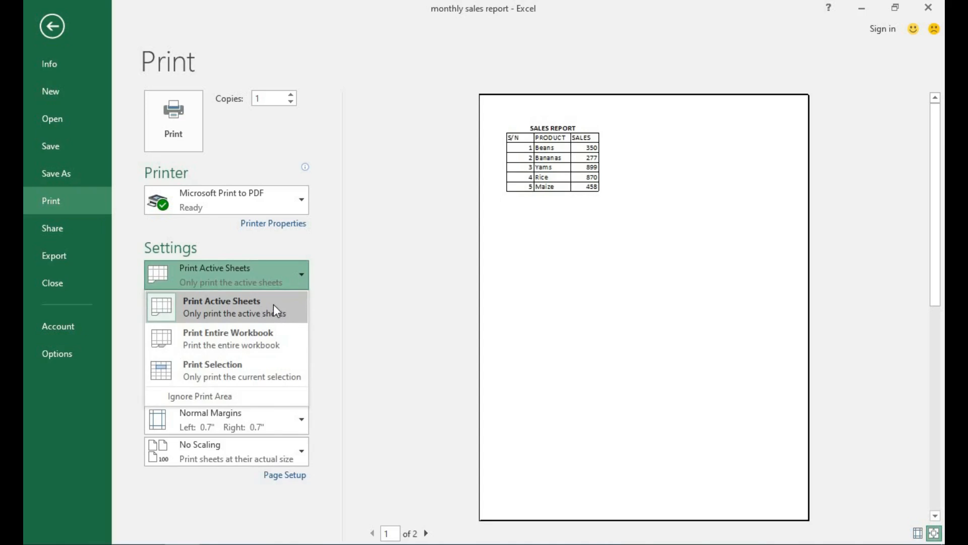
Step: Change the print scope from Entire Workbook to Print Selection
{"action": "left_click", "coordinate": [253, 348]}
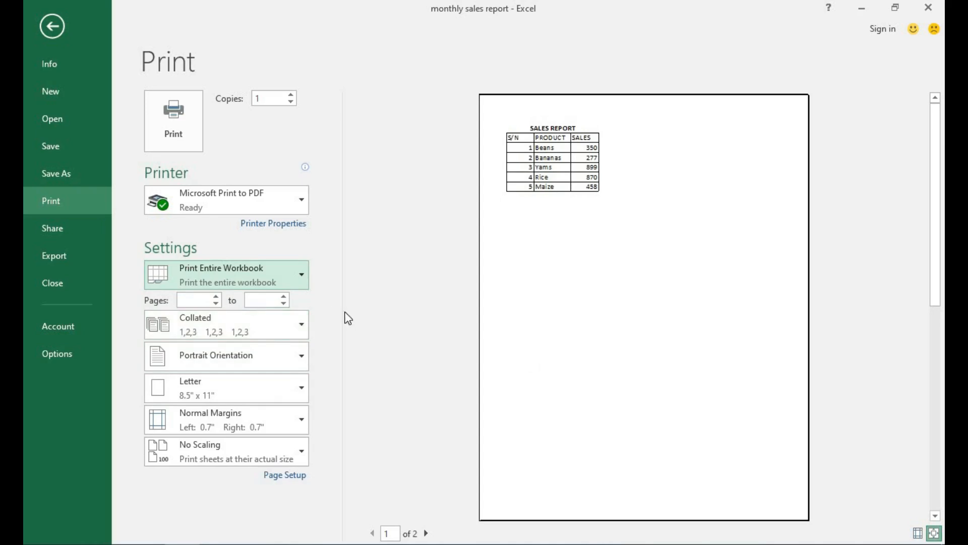
{"action": "left_click", "coordinate": [301, 275]}
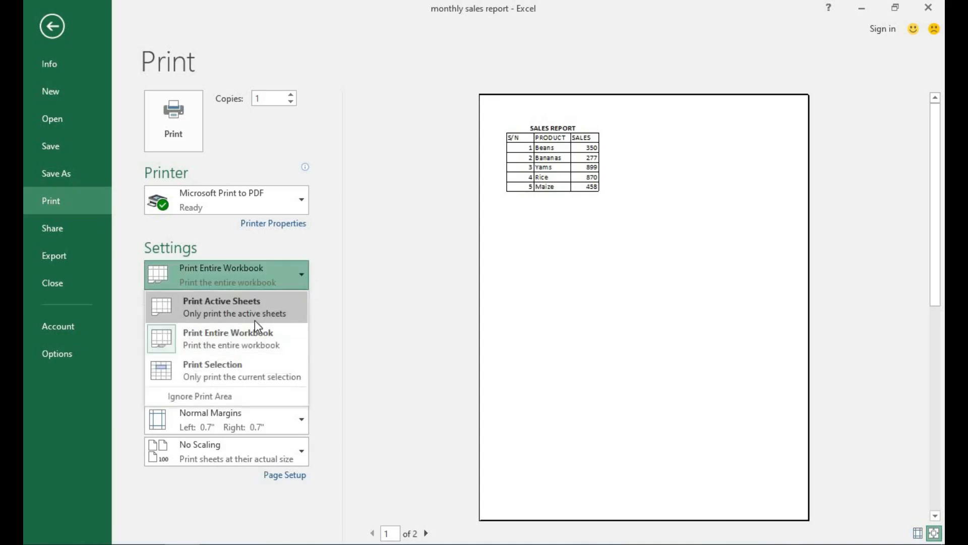
{"action": "left_click", "coordinate": [252, 375]}
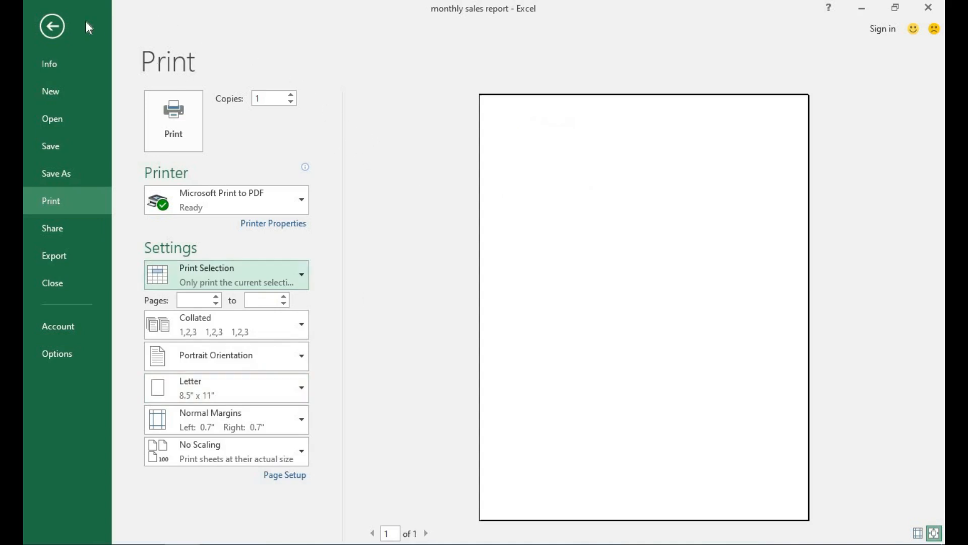
Step: Select the table range A1:C7, return to Print, and switch to Print Active Sheets
{"action": "left_click", "coordinate": [46, 22]}
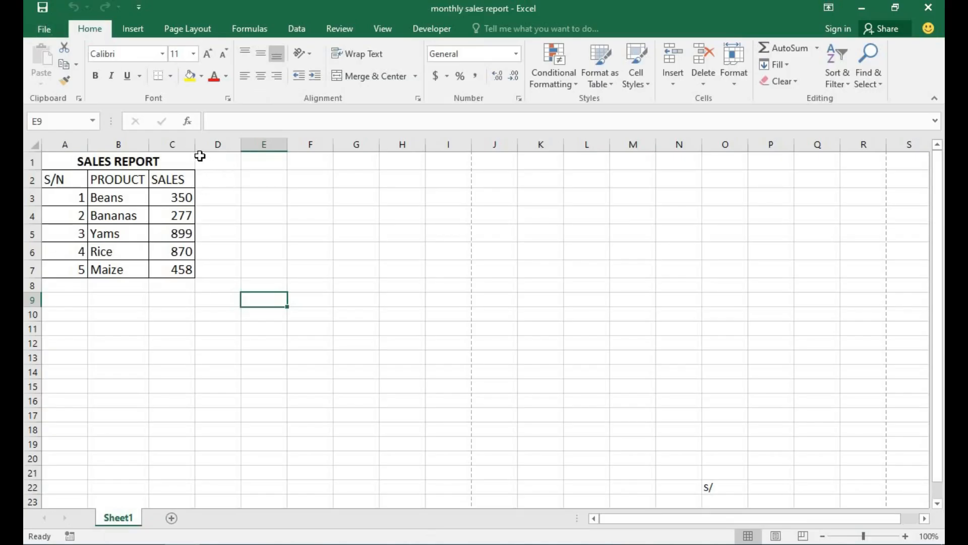
{"action": "left_click_drag", "start_coordinate": [193, 158], "coordinate": [161, 269]}
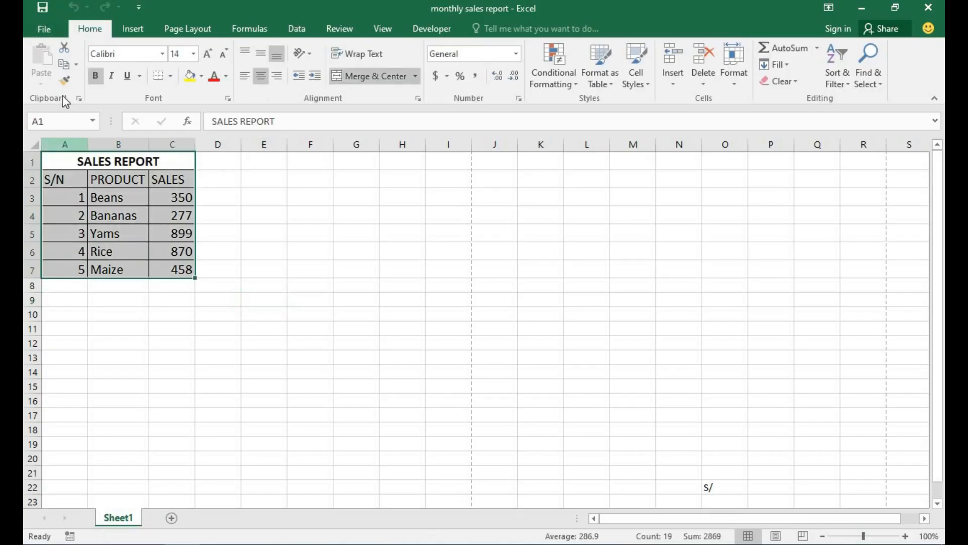
{"action": "left_click", "coordinate": [42, 30]}
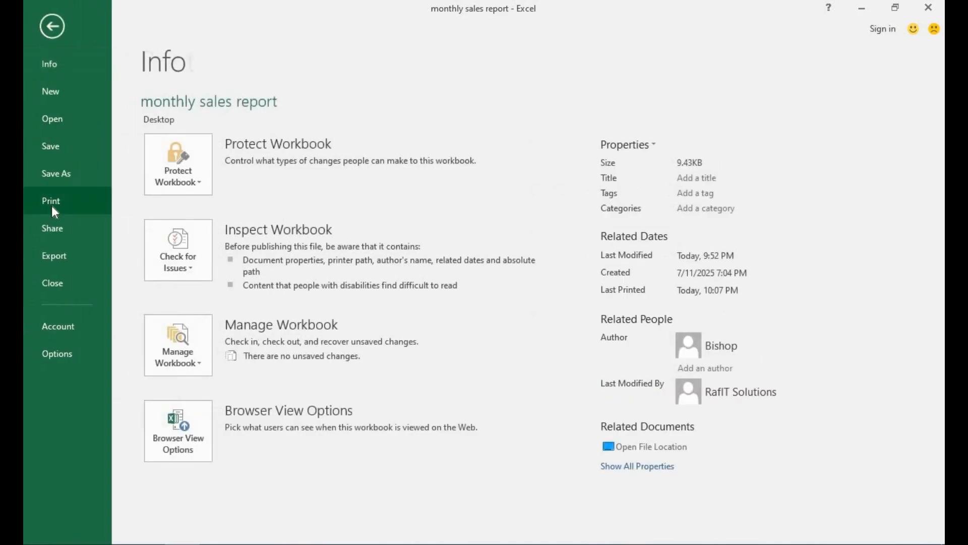
{"action": "left_click", "coordinate": [52, 204]}
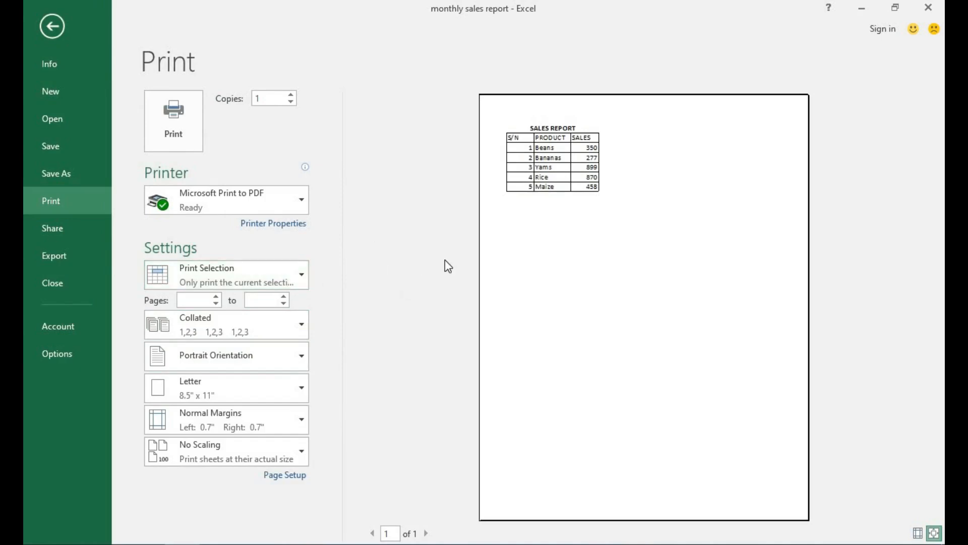
{"action": "left_click", "coordinate": [301, 273]}
{"action": "left_click", "coordinate": [317, 292]}
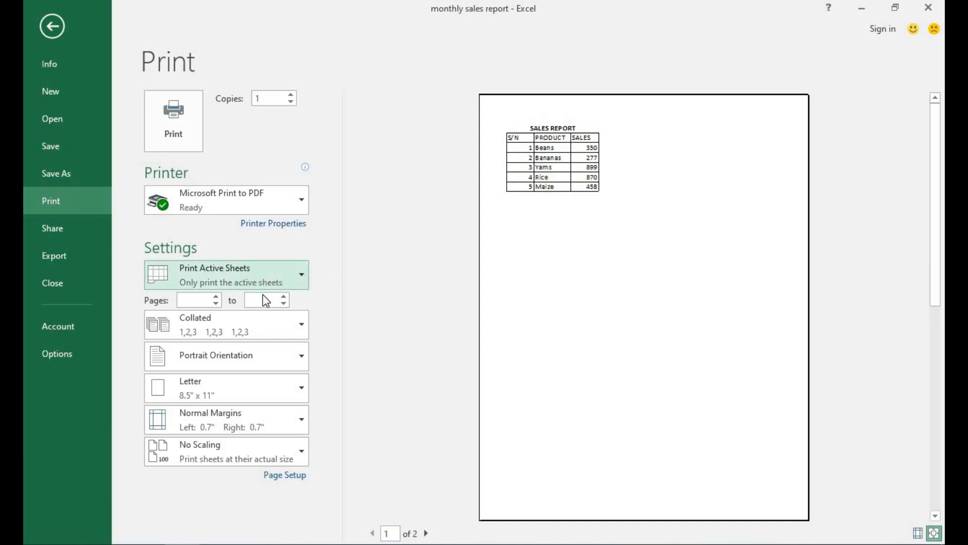
Step: Limit the printout to pages 2 to 10
{"action": "left_click", "coordinate": [208, 299]}
{"action": "type", "text": "2"}
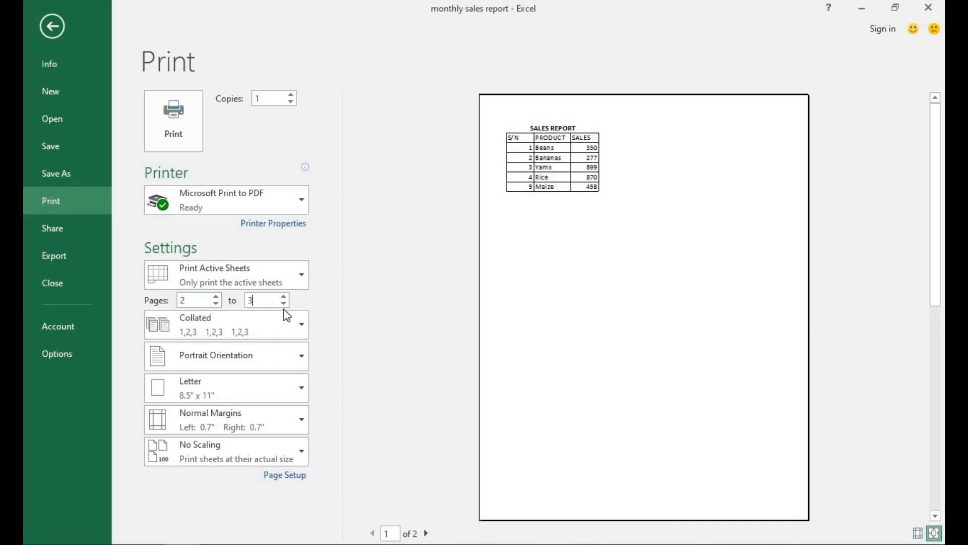
{"action": "key", "text": "BackSpace"}
{"action": "type", "text": "10"}
Step: Print the copies uncollated and choose landscape orientation
{"action": "left_click", "coordinate": [272, 329]}
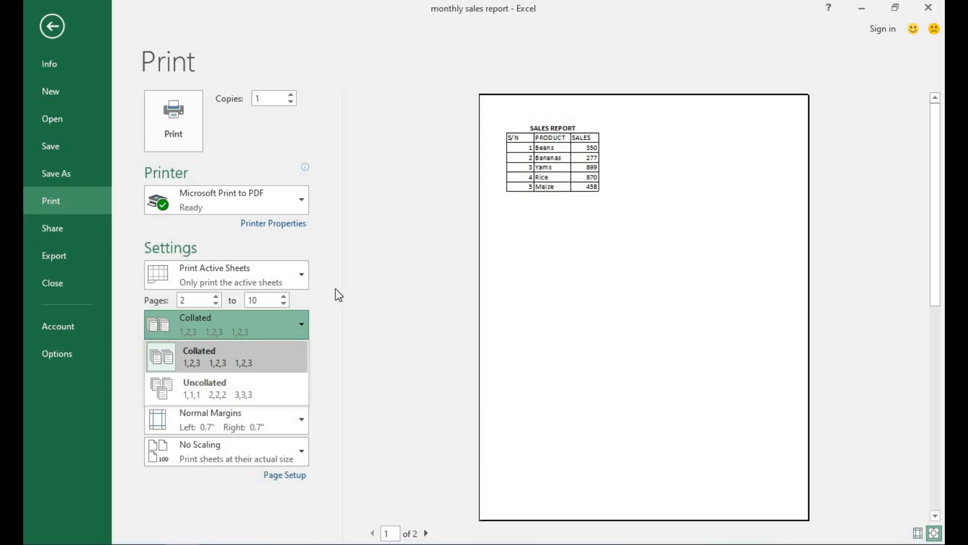
{"action": "left_click", "coordinate": [211, 383]}
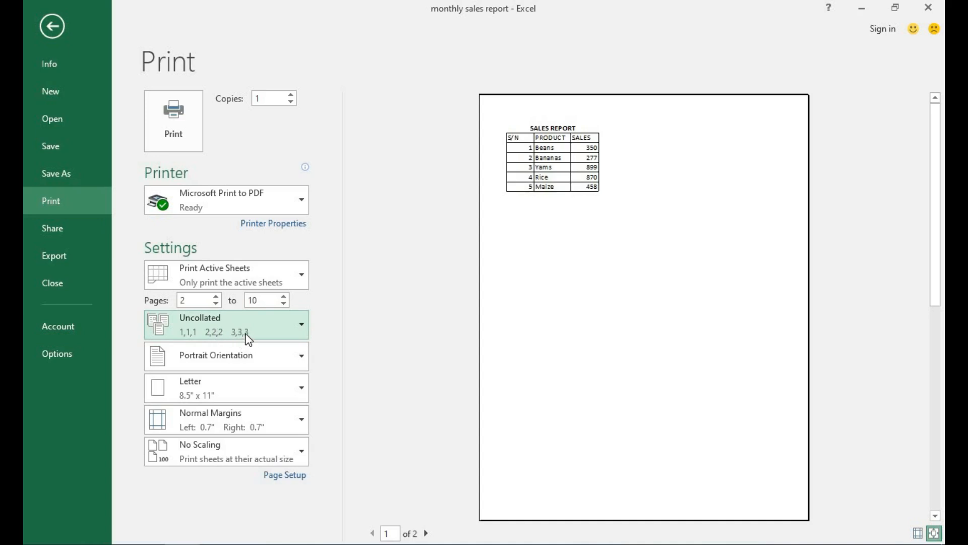
{"action": "left_click", "coordinate": [259, 362]}
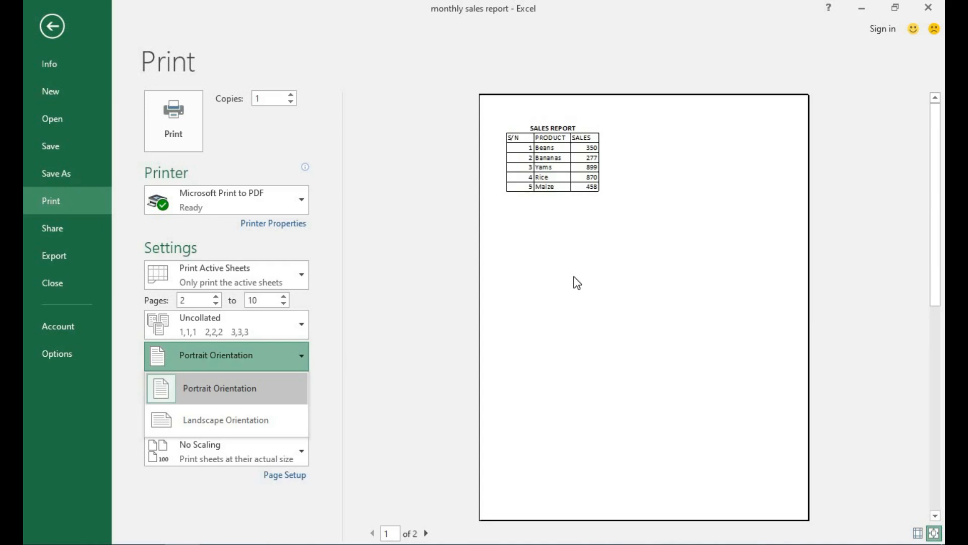
{"action": "left_click", "coordinate": [225, 420]}
Step: Set the paper size to A4 (8.27" x 11.69") for the landscape printout
{"action": "left_click", "coordinate": [241, 396]}
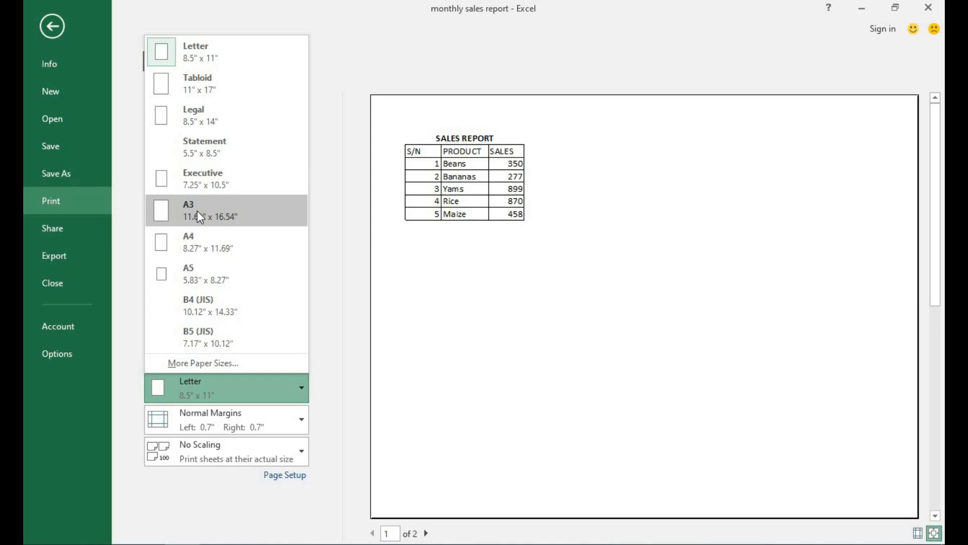
{"action": "left_click", "coordinate": [191, 242]}
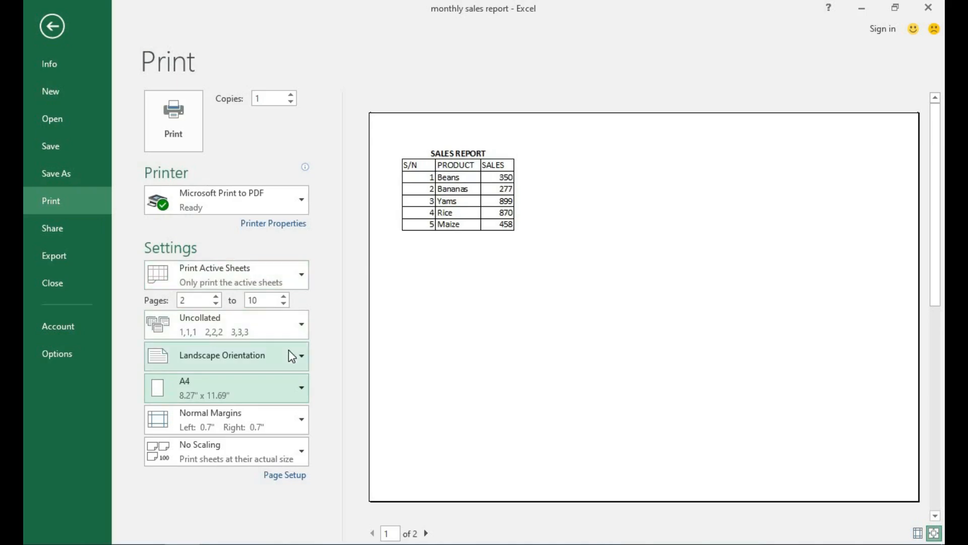
{"action": "left_click", "coordinate": [291, 384]}
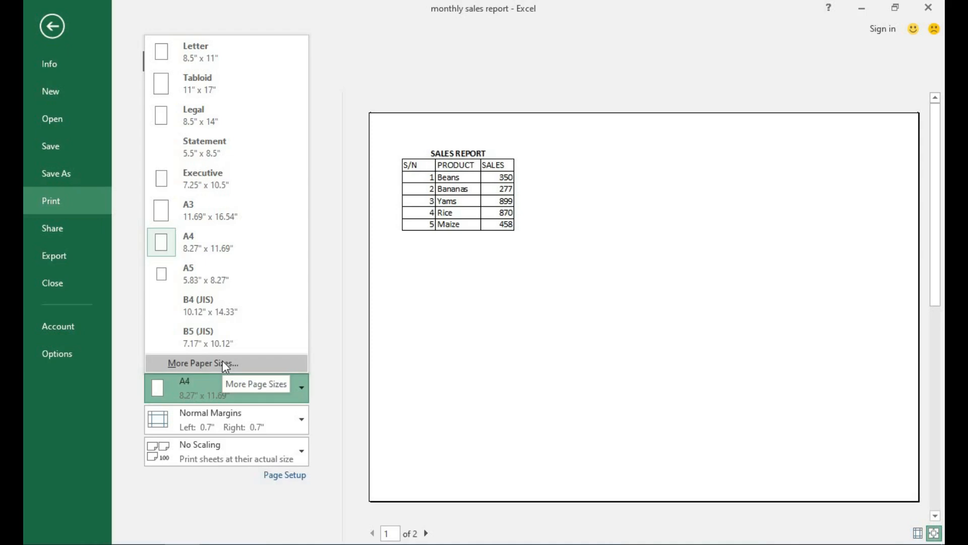
{"action": "left_click", "coordinate": [345, 410]}
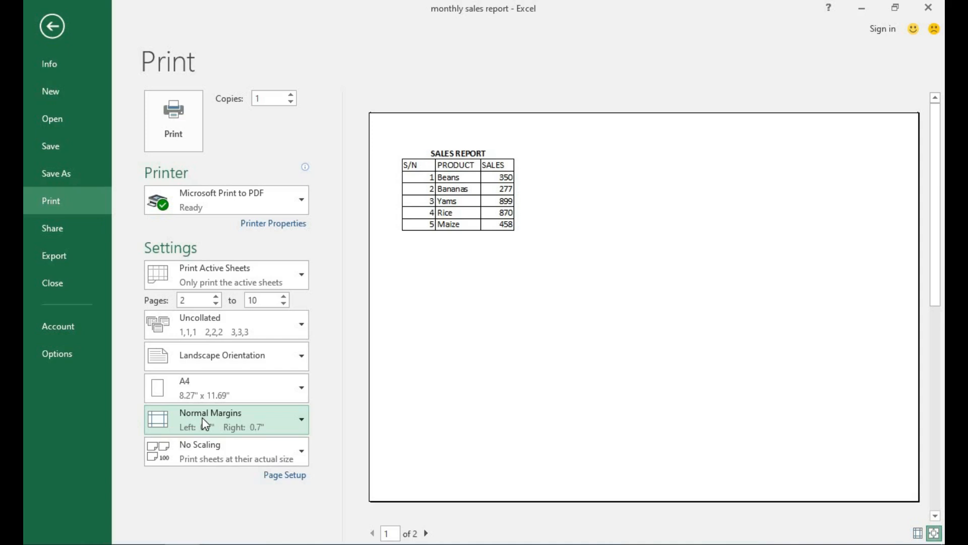
Step: Review Page Setup's Page, Margins, Header/Footer and Sheet tabs, then close it unchanged
{"action": "left_click", "coordinate": [204, 423]}
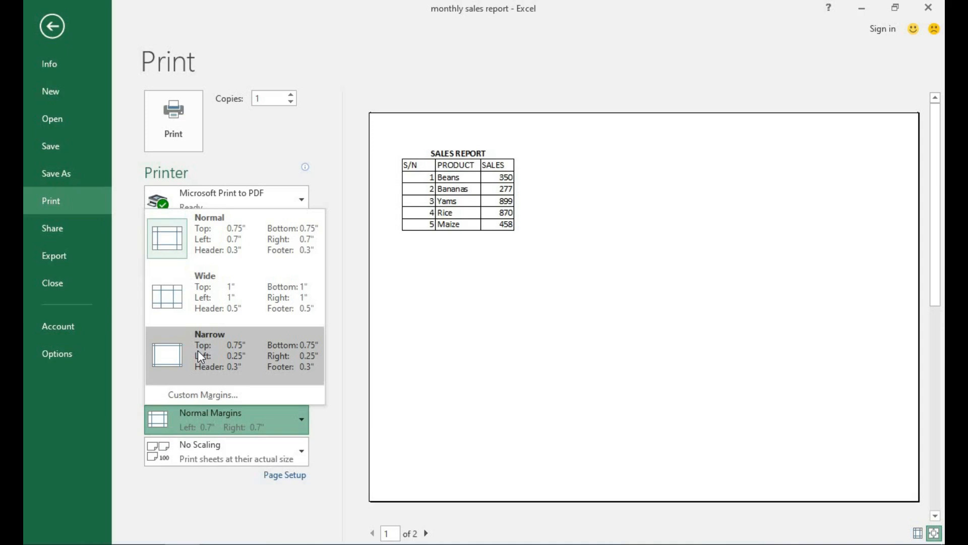
{"action": "left_click", "coordinate": [198, 395]}
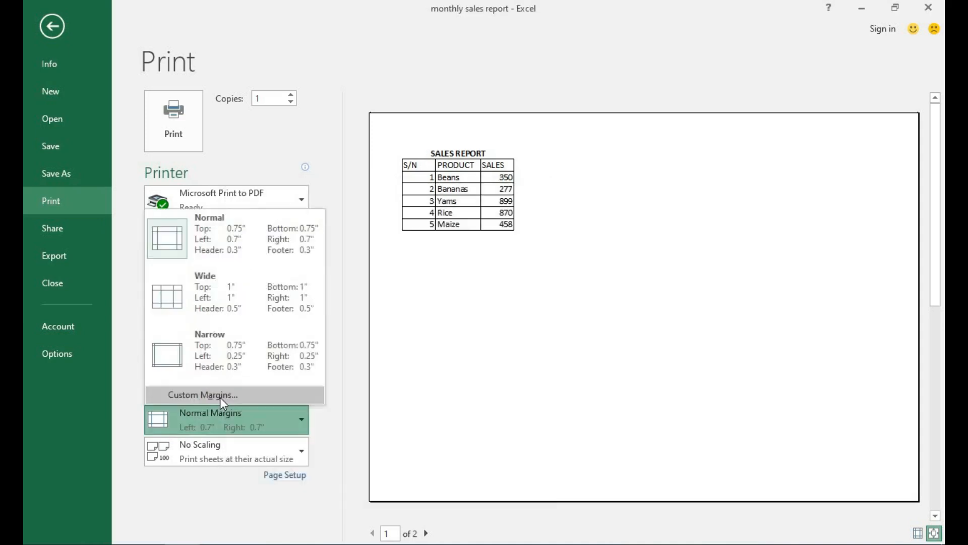
{"action": "left_click", "coordinate": [220, 396]}
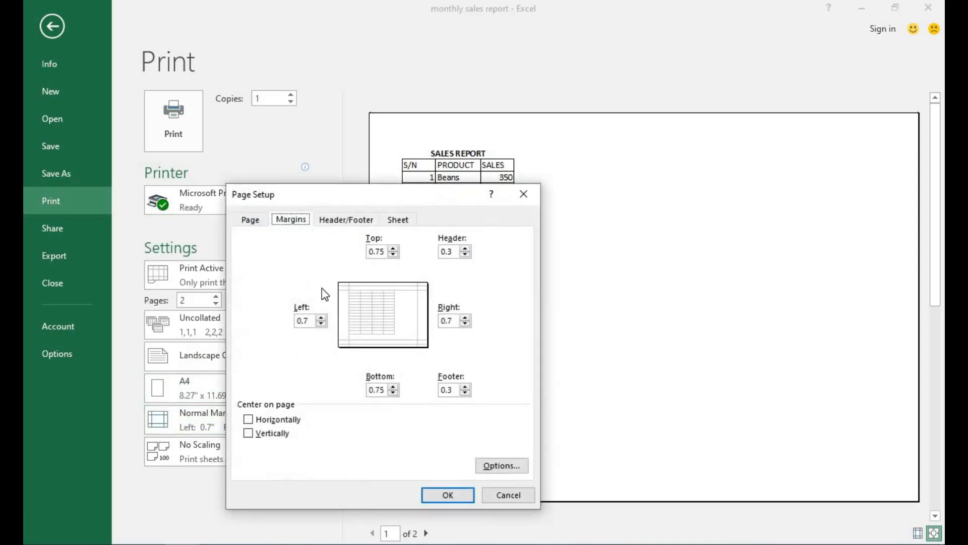
{"action": "left_click", "coordinate": [252, 221]}
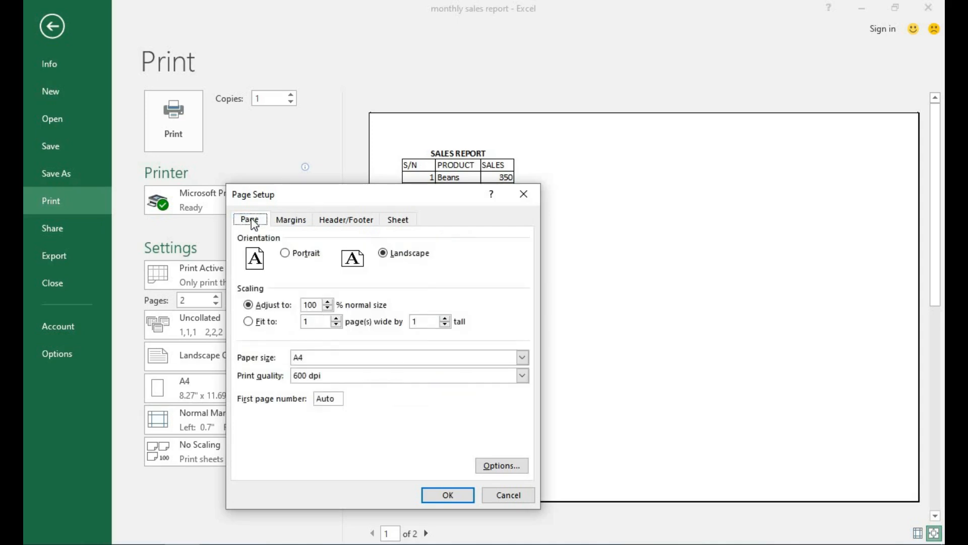
{"action": "left_click", "coordinate": [295, 222]}
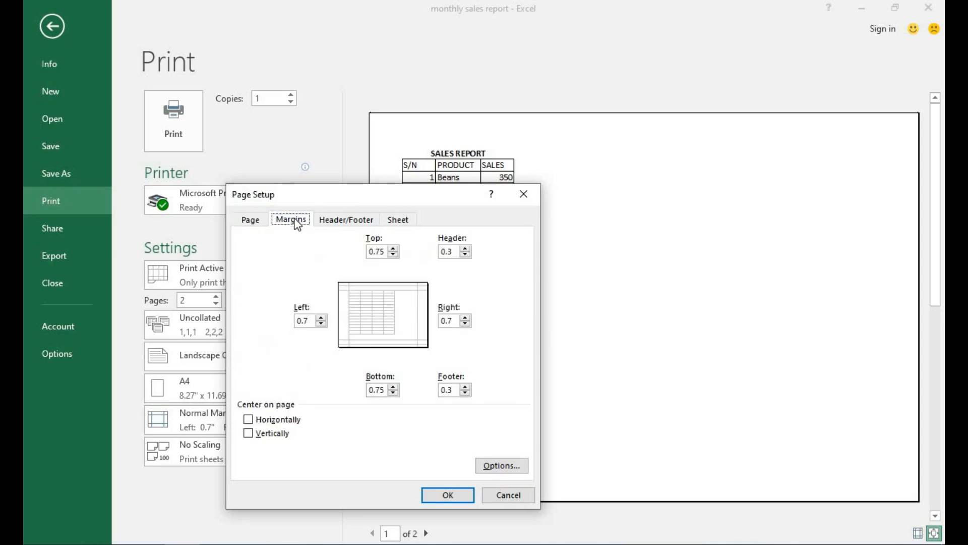
{"action": "left_click", "coordinate": [329, 222]}
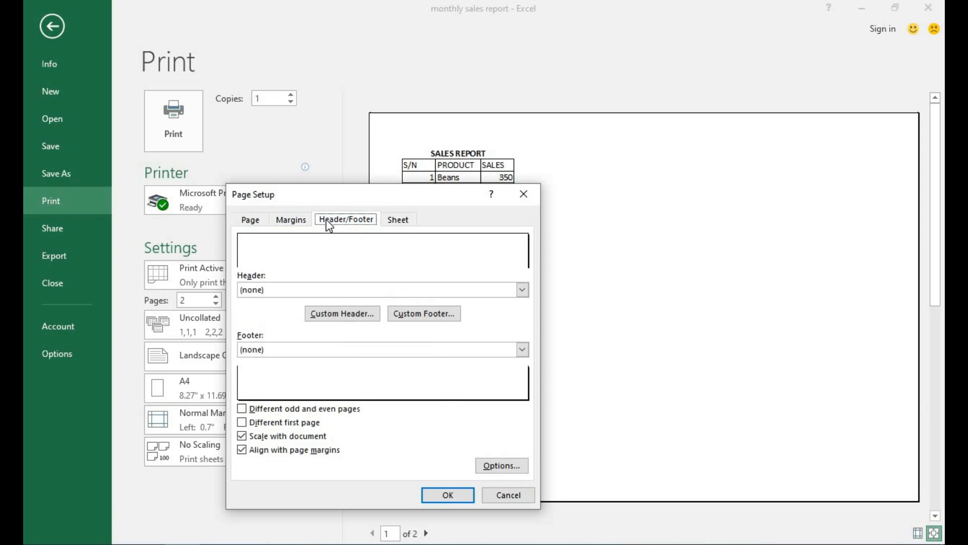
{"action": "left_click", "coordinate": [393, 223]}
{"action": "key", "text": "Escape"}
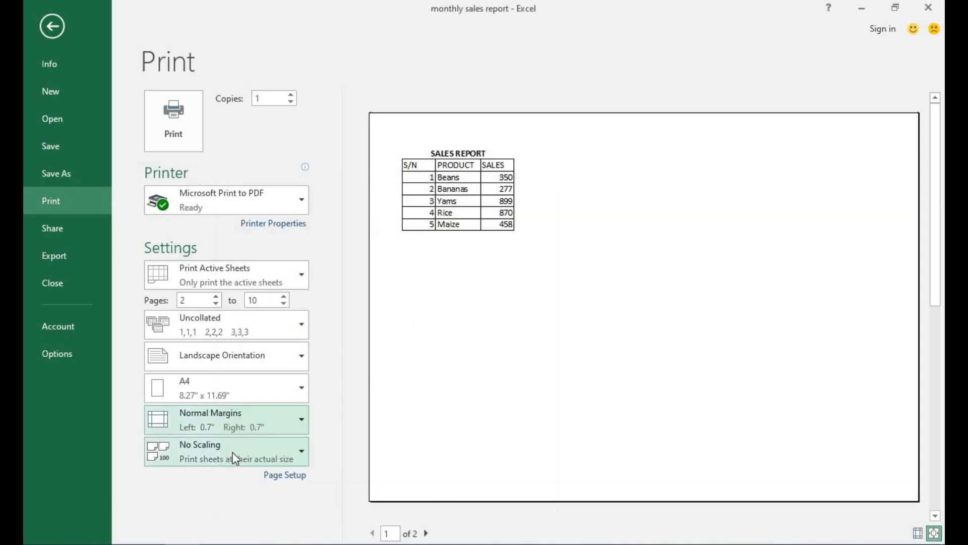
Step: Set custom print scaling to 95% of normal size
{"action": "left_click", "coordinate": [232, 452]}
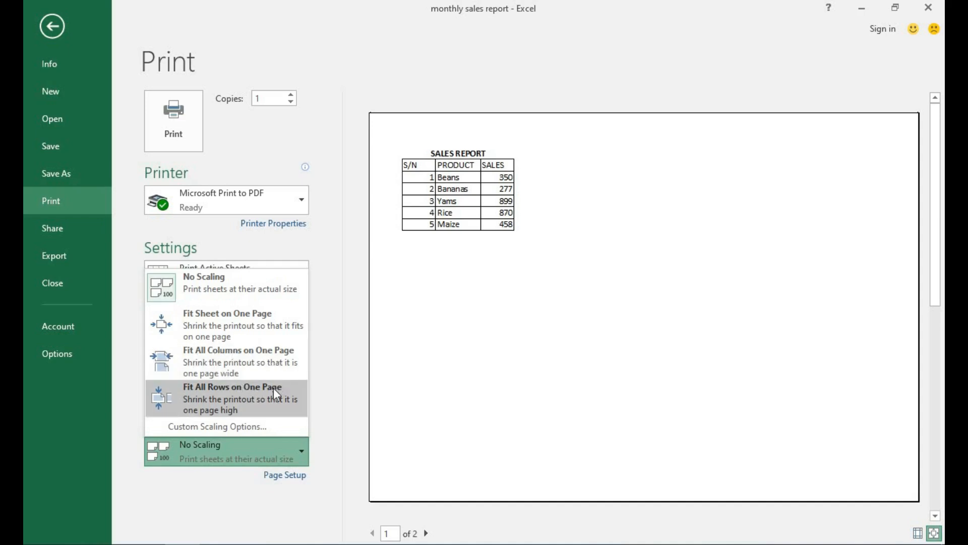
{"action": "left_click", "coordinate": [206, 427]}
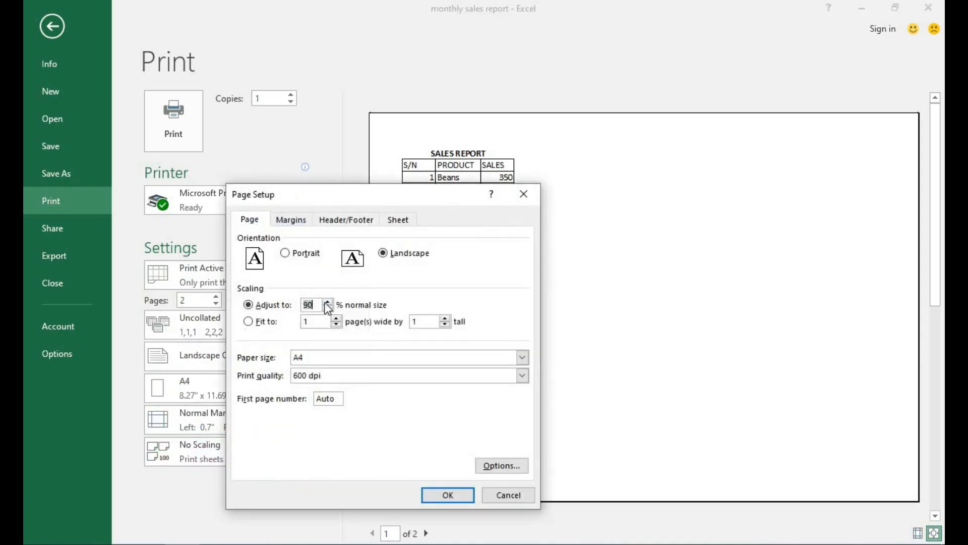
{"action": "left_click", "coordinate": [328, 301]}
{"action": "left_click", "coordinate": [328, 302]}
{"action": "key", "text": "Return"}
Step: Reopen Page Setup and check the paper size list, keeping A4
{"action": "left_click", "coordinate": [291, 476]}
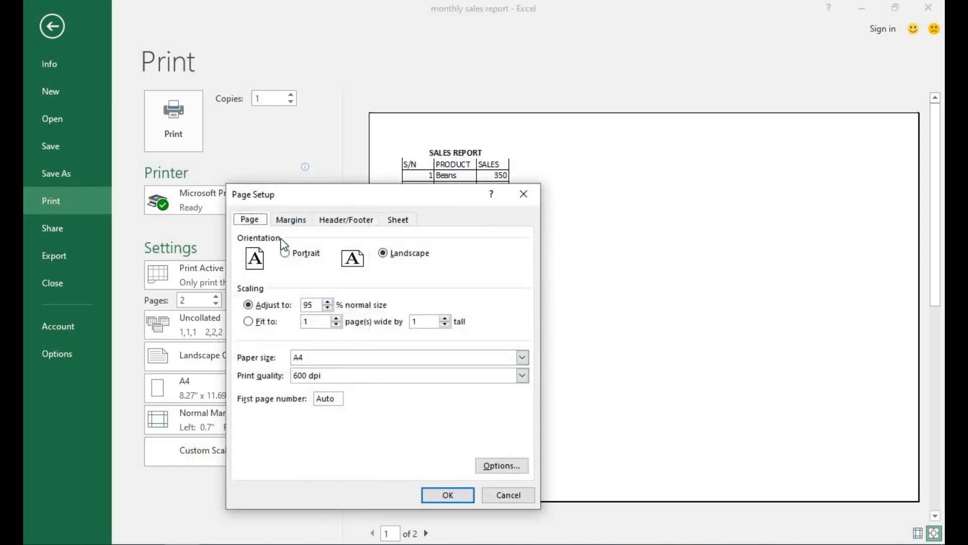
{"action": "left_click", "coordinate": [522, 358]}
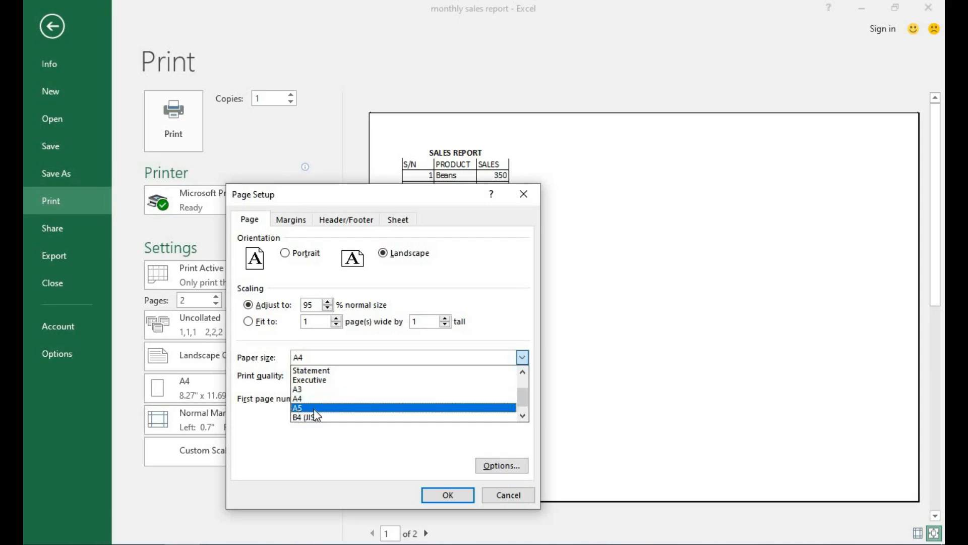
{"action": "scroll", "coordinate": [523, 383], "scroll_direction": "up", "scroll_amount": 1}
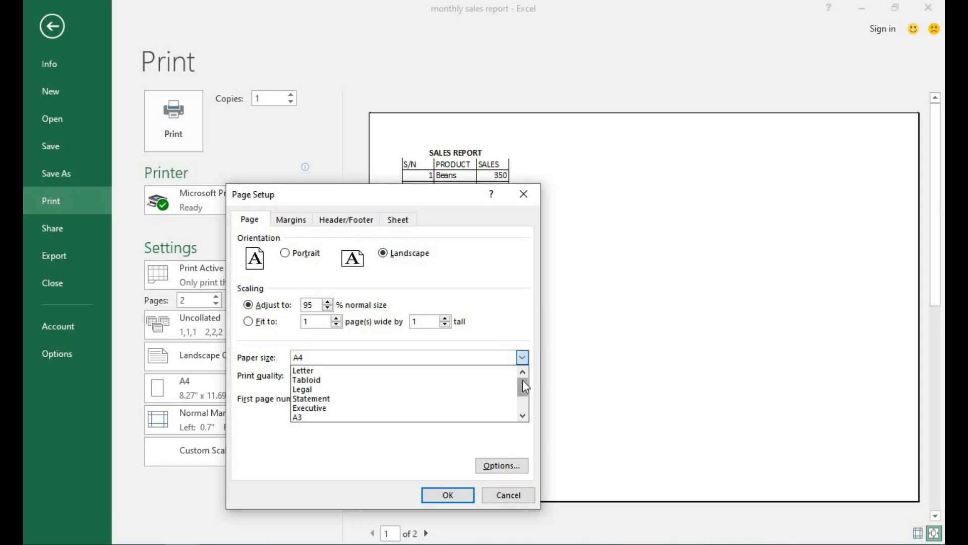
{"action": "left_click_drag", "start_coordinate": [523, 380], "coordinate": [522, 401]}
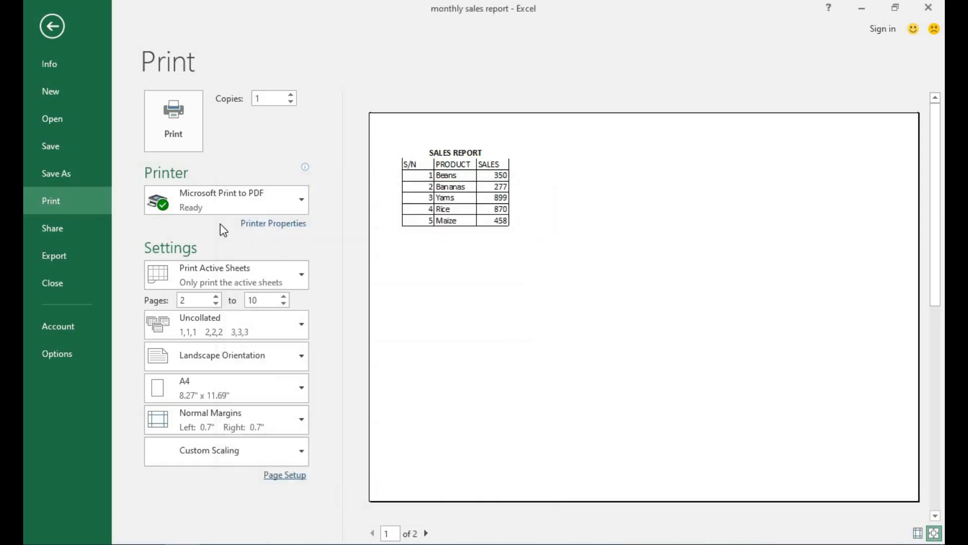
Step: Print the sales report with Microsoft Print to PDF as the printer
{"action": "left_click", "coordinate": [301, 201]}
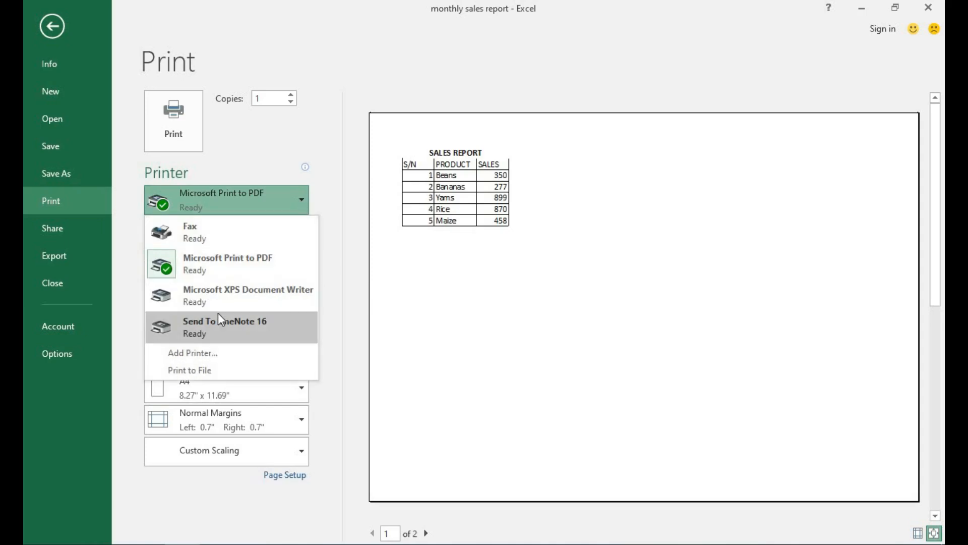
{"action": "left_click", "coordinate": [218, 262]}
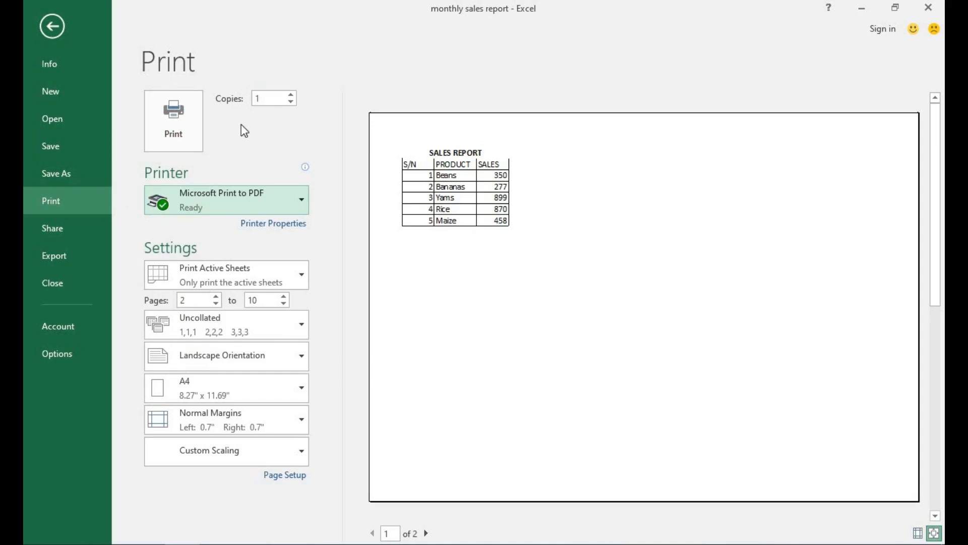
{"action": "left_click", "coordinate": [173, 134]}
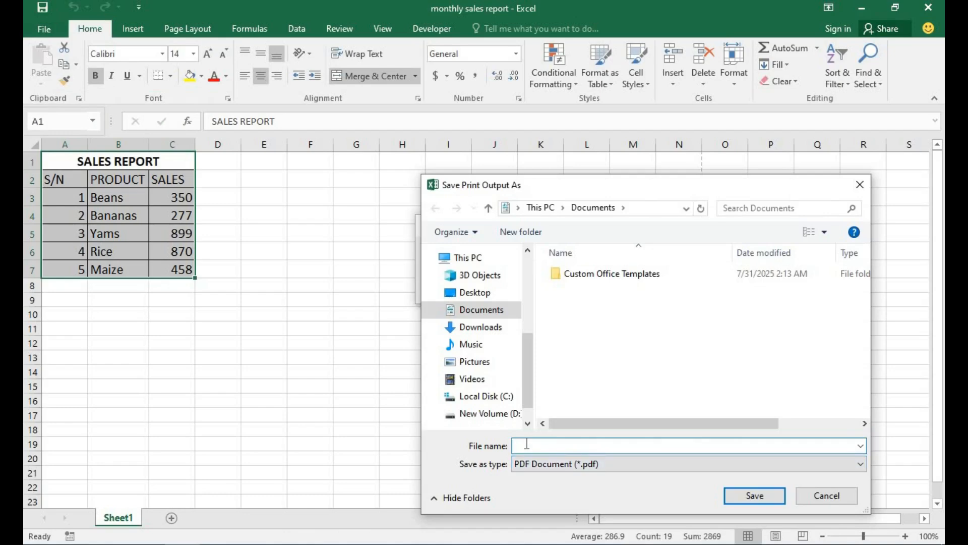
Step: Save the PDF as 'monthly sales report' on the Desktop, then minimise Excel
{"action": "type", "text": "monthly sales report"}
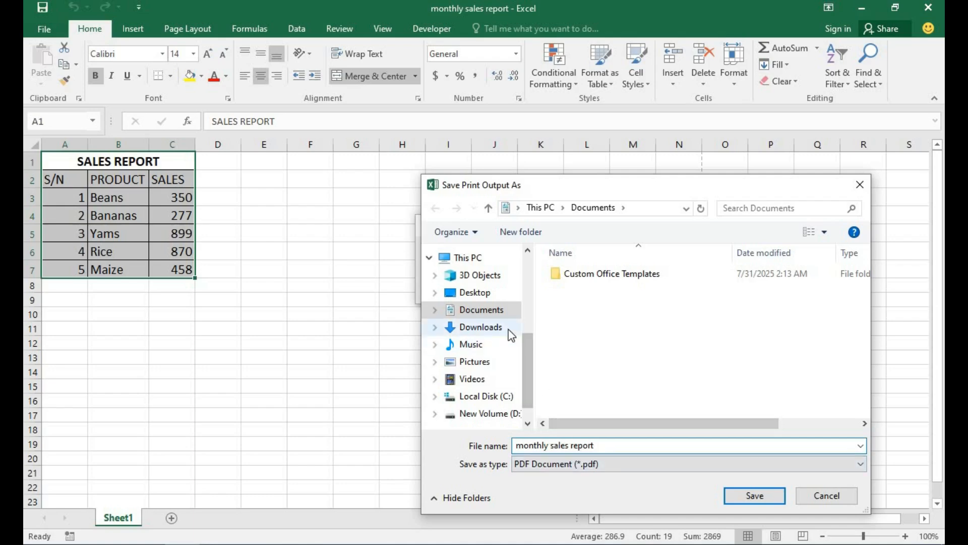
{"action": "left_click", "coordinate": [484, 293]}
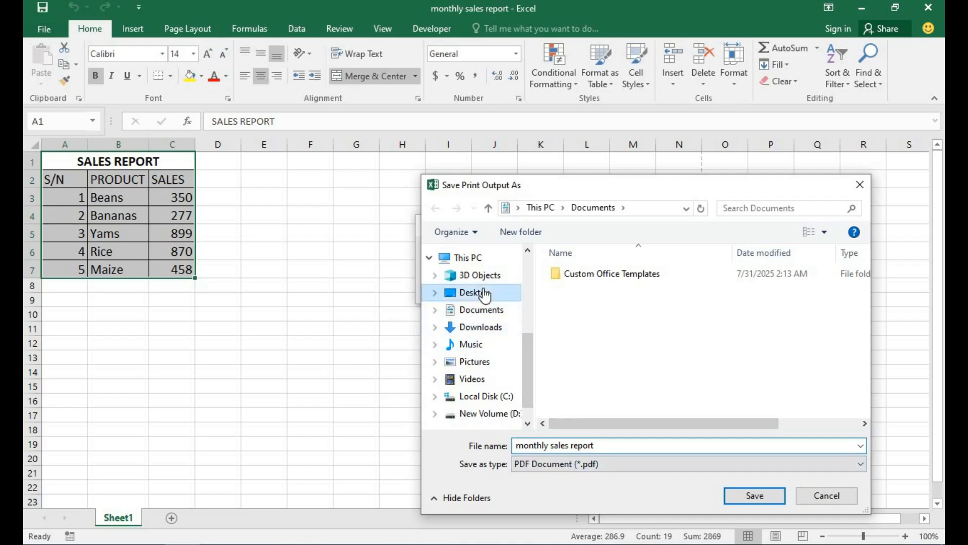
{"action": "left_click", "coordinate": [754, 495]}
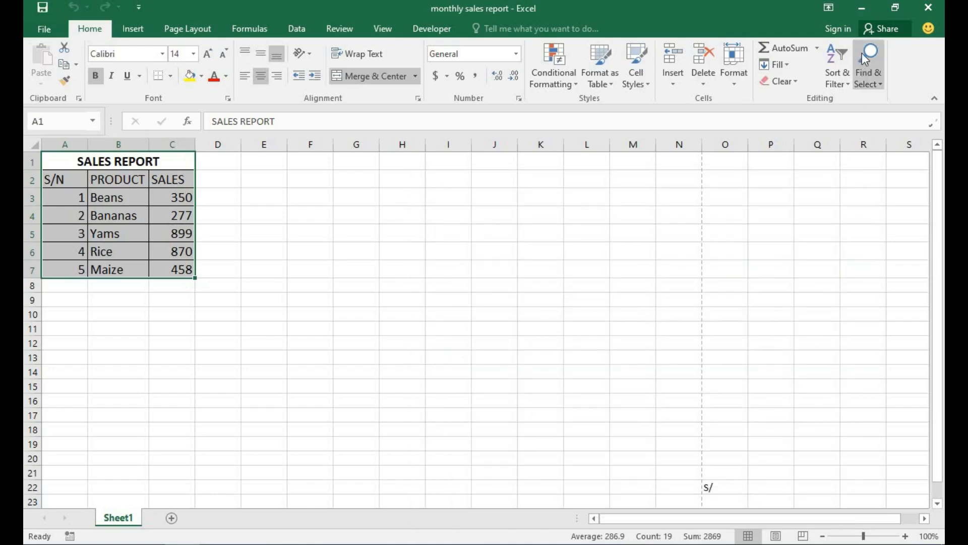
{"action": "left_click", "coordinate": [862, 8]}
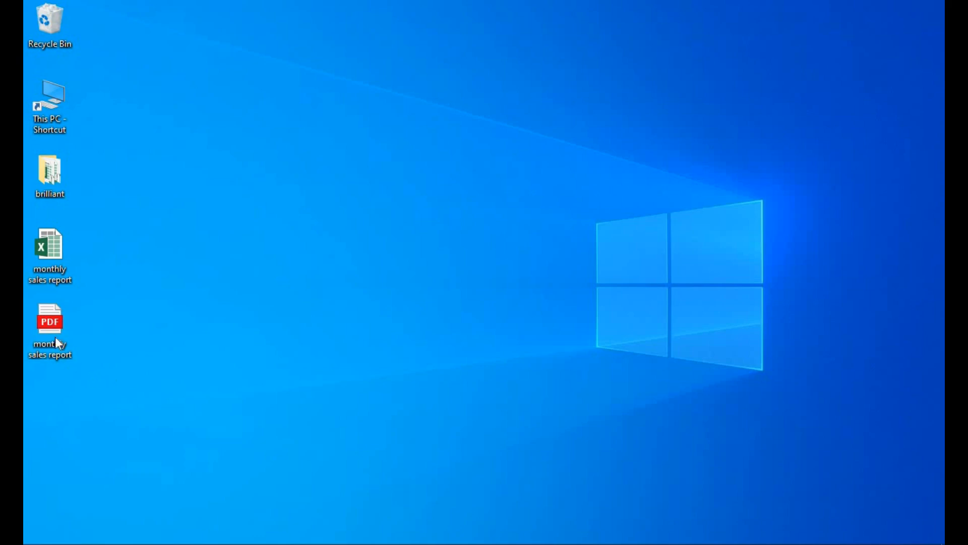
Step: Open the monthly sales report PDF from the desktop to check it before returning to Excel
{"action": "double_click", "coordinate": [50, 320]}
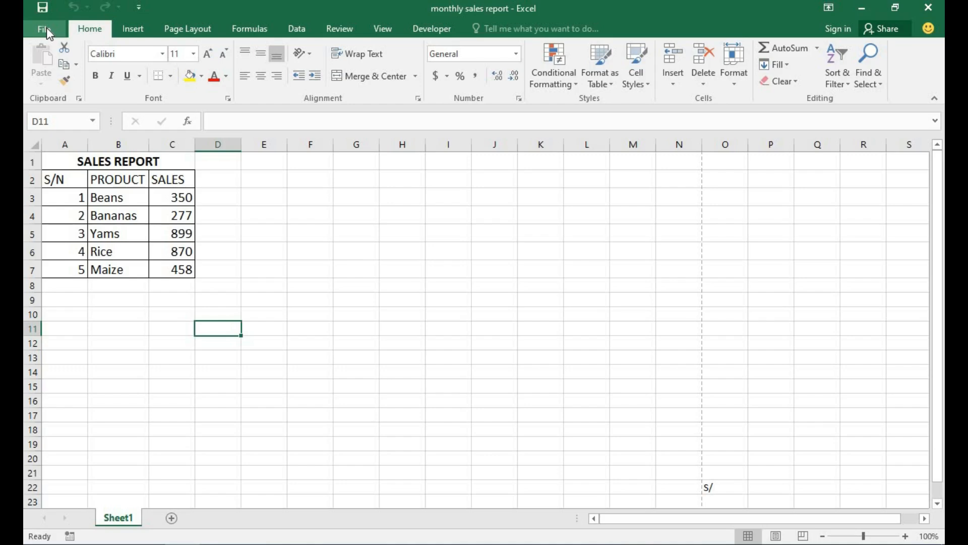
Step: Use File > Export > Create PDF/XPS to bring up the Publish as PDF or XPS dialog
{"action": "left_click", "coordinate": [44, 30]}
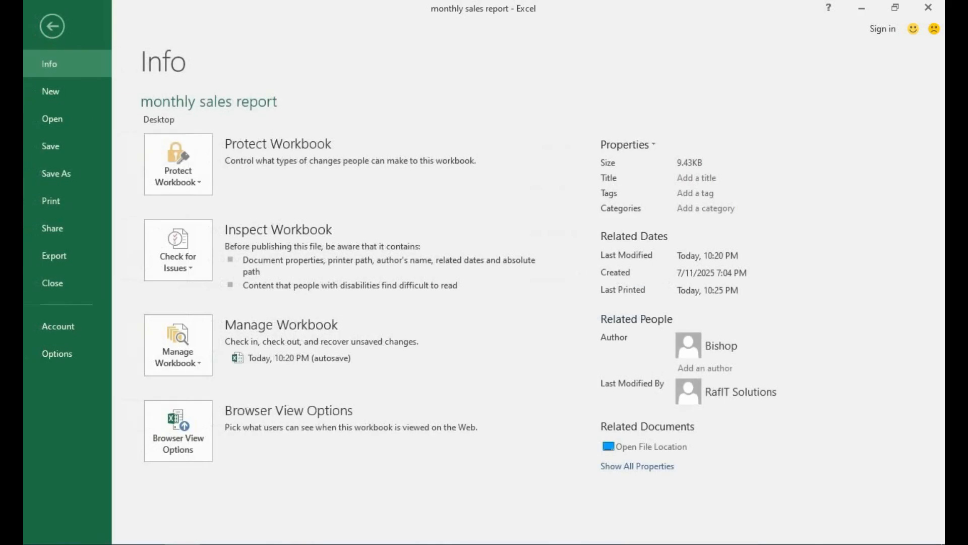
{"action": "left_click", "coordinate": [49, 255]}
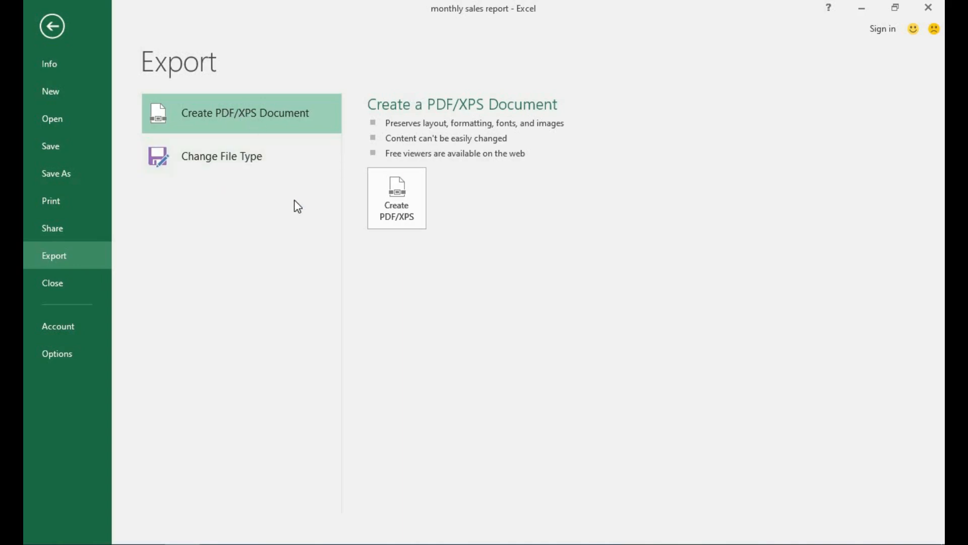
{"action": "left_click", "coordinate": [390, 212]}
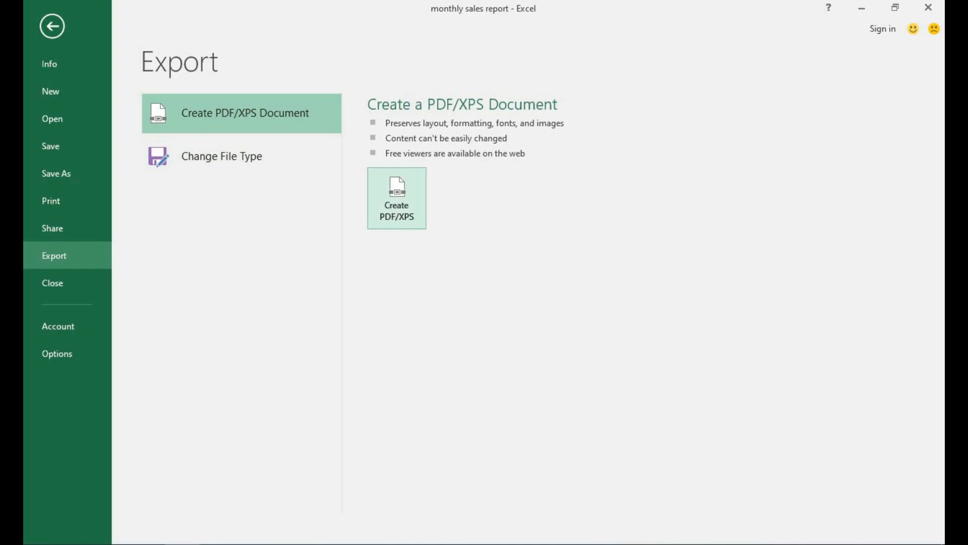
{"action": "left_click", "coordinate": [400, 205]}
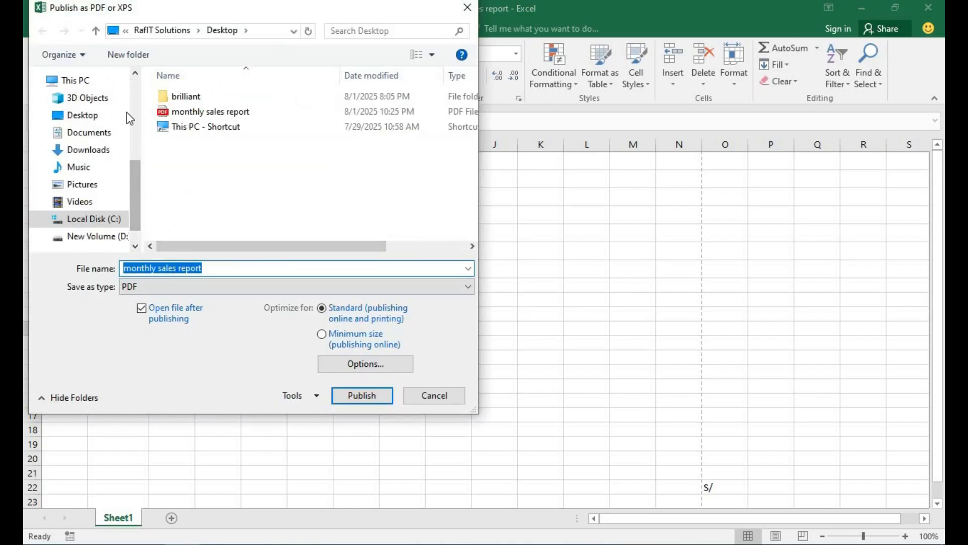
{"action": "left_click", "coordinate": [127, 98]}
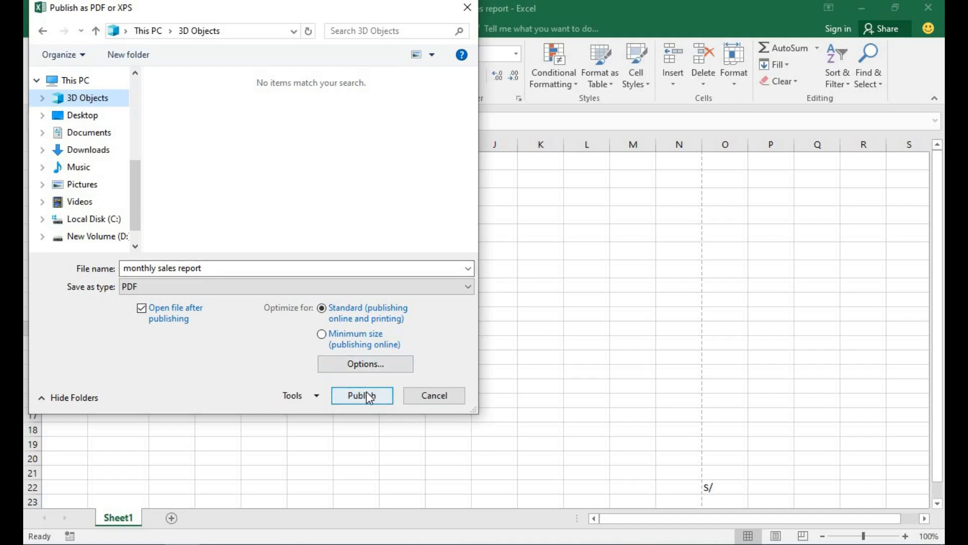
Step: Publish monthly sales report as a PDF on the Desktop, replacing the existing PDF
{"action": "left_click", "coordinate": [75, 80]}
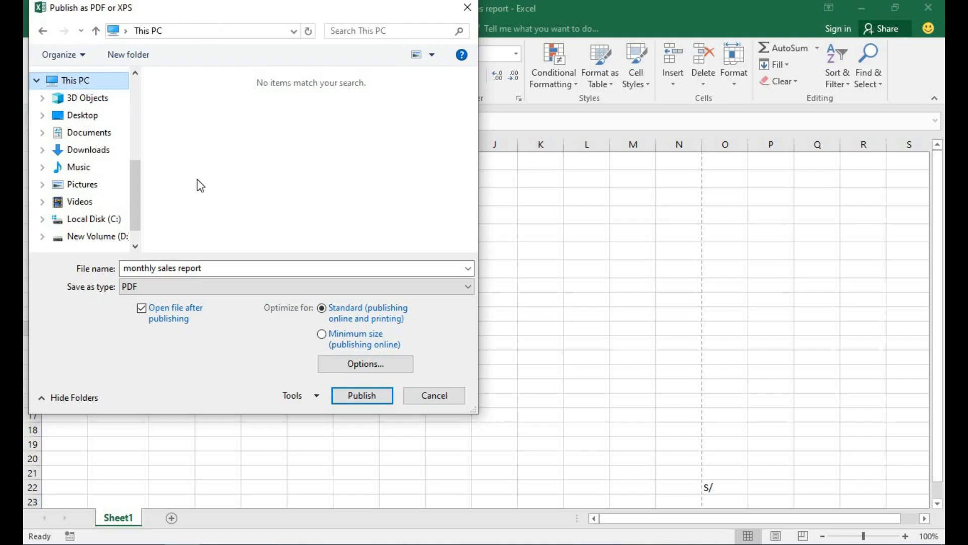
{"action": "left_click", "coordinate": [81, 115]}
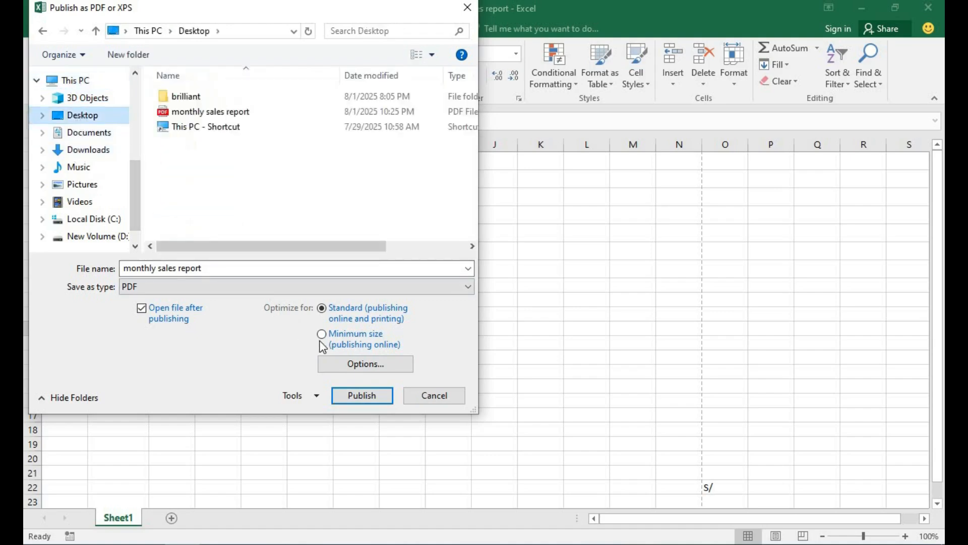
{"action": "left_click", "coordinate": [370, 393]}
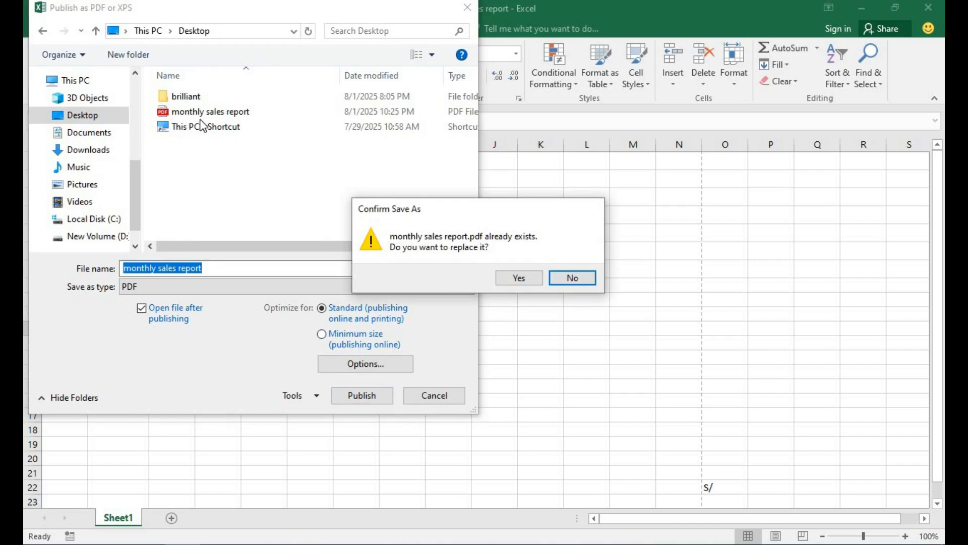
{"action": "left_click", "coordinate": [520, 279]}
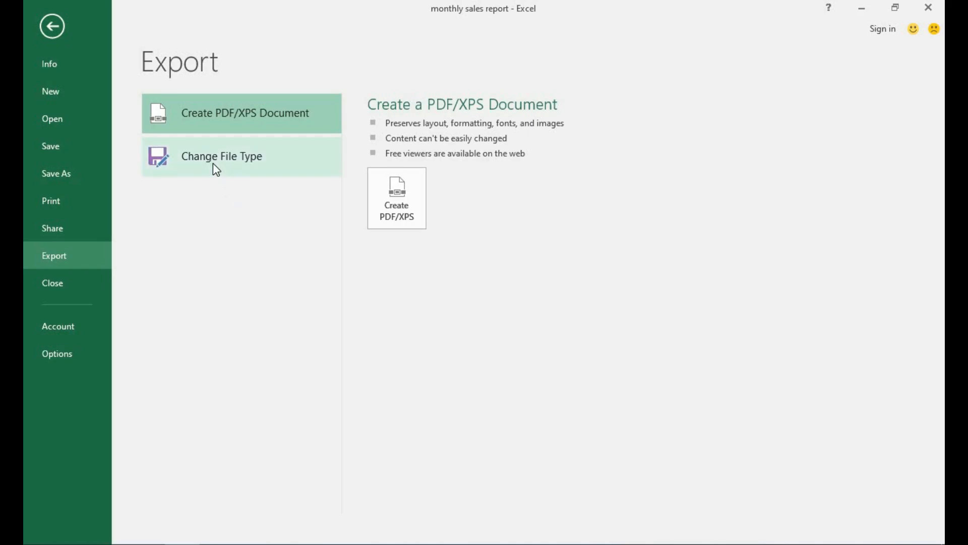
Step: Change the export file type to CSV (Comma delimited) and bring up Save As
{"action": "left_click", "coordinate": [213, 163]}
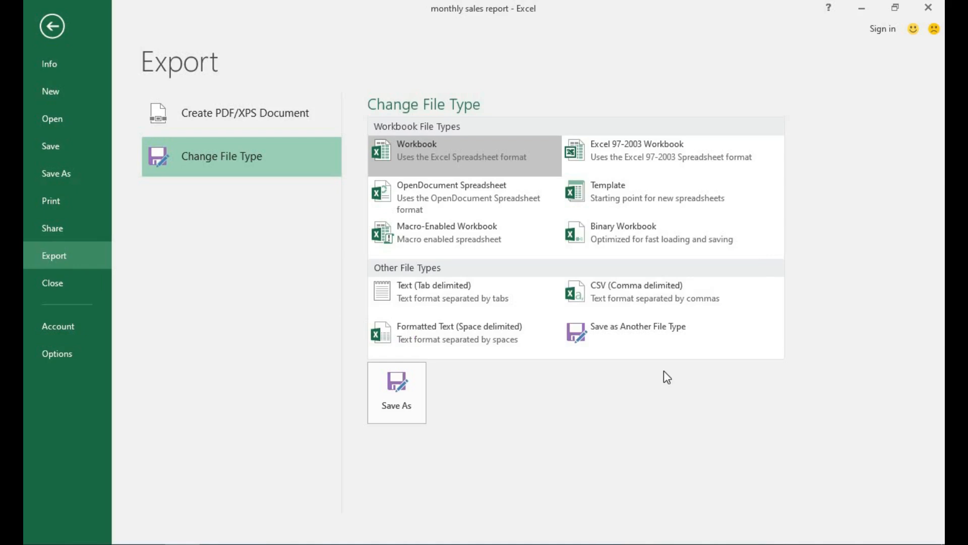
{"action": "left_click", "coordinate": [595, 293]}
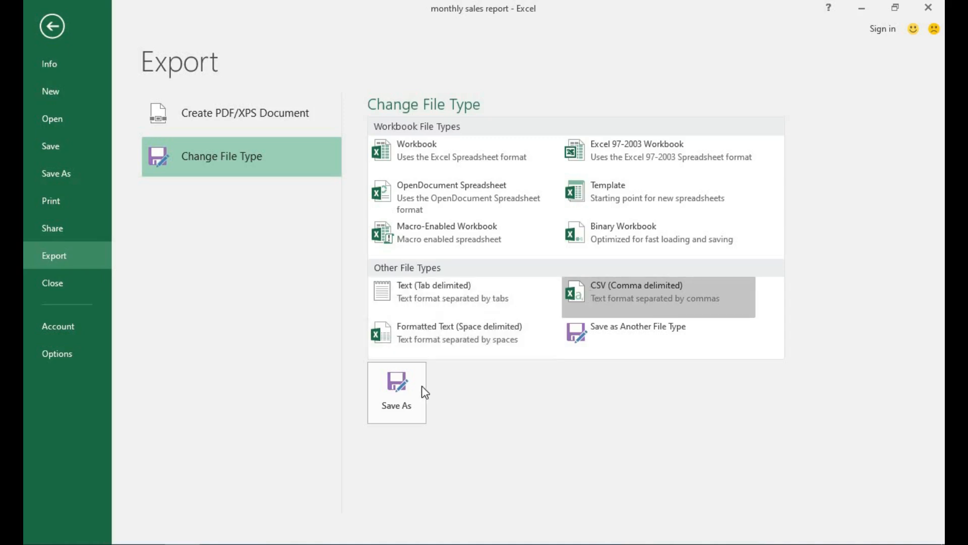
{"action": "left_click", "coordinate": [396, 407]}
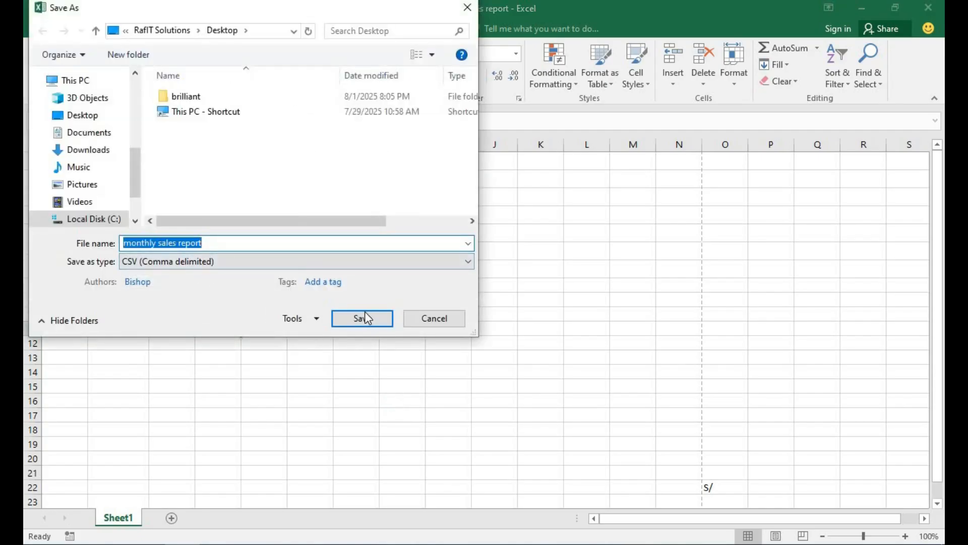
Step: Save monthly sales report as CSV on the Desktop, keeping the CSV format at the warning
{"action": "left_click", "coordinate": [81, 115]}
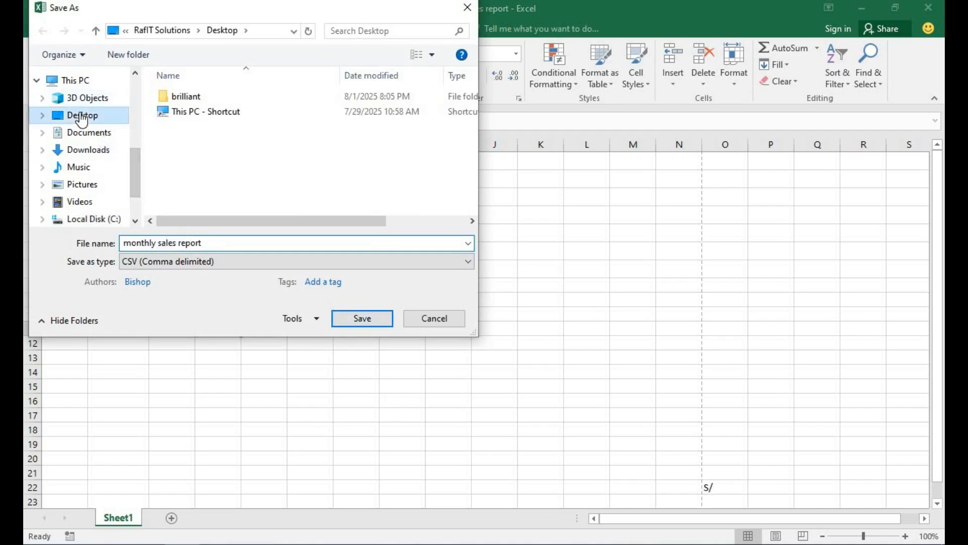
{"action": "left_click", "coordinate": [363, 319]}
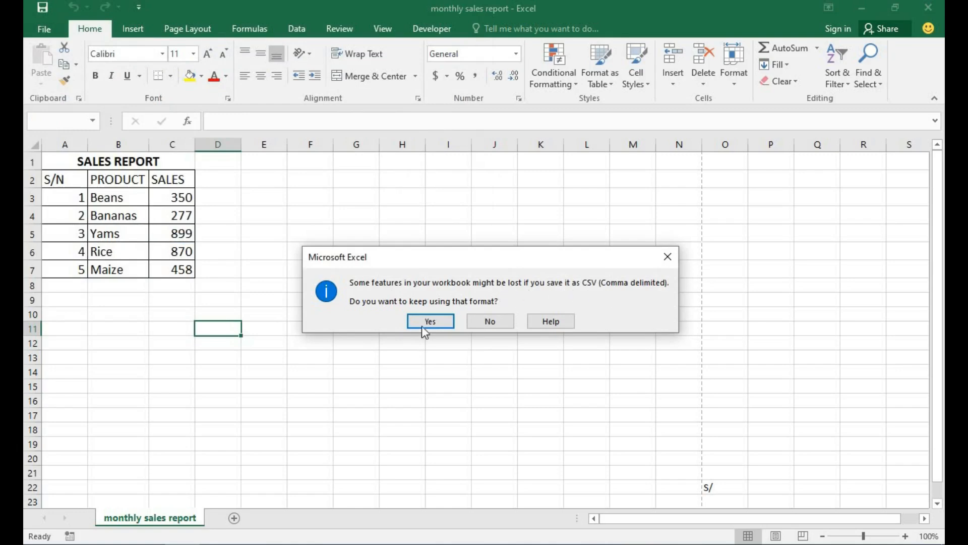
{"action": "left_click", "coordinate": [440, 321]}
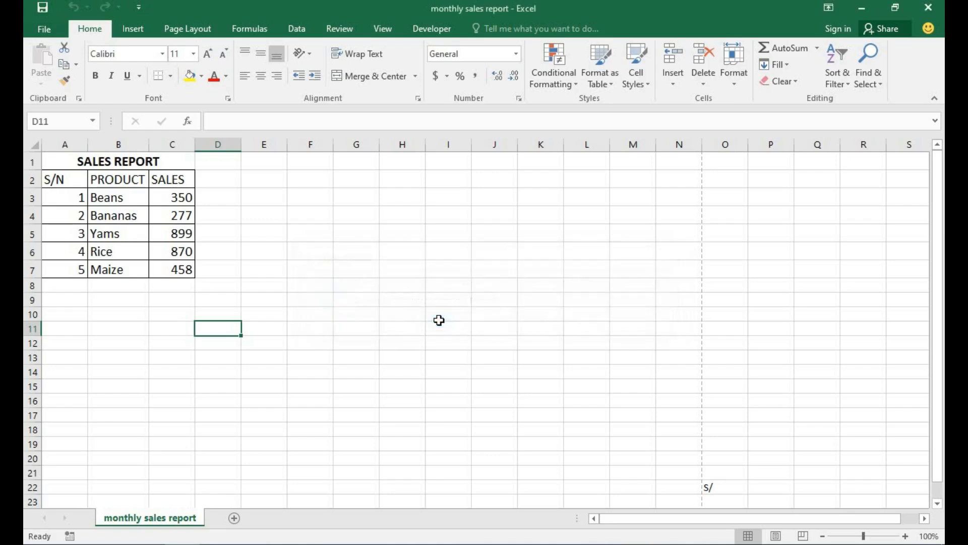